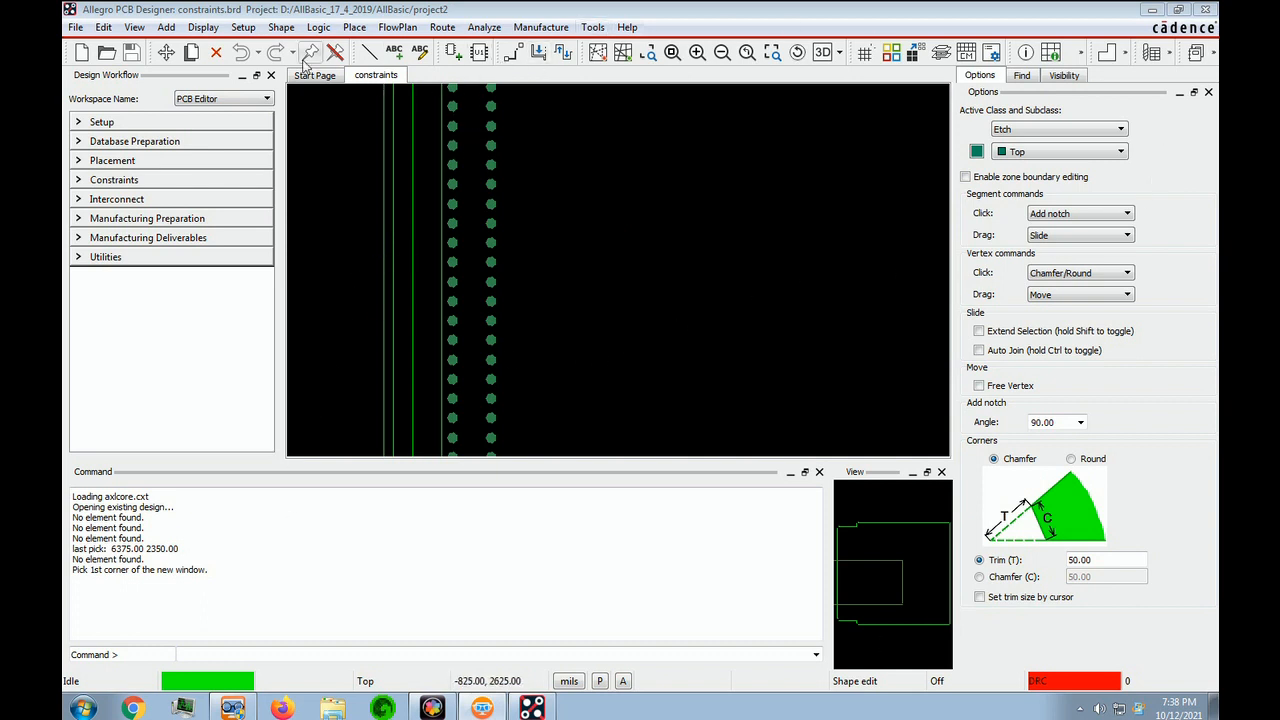
- Turn on the grid display and check the grid spacing defined for the non-etch and etch layers
click(673, 53)
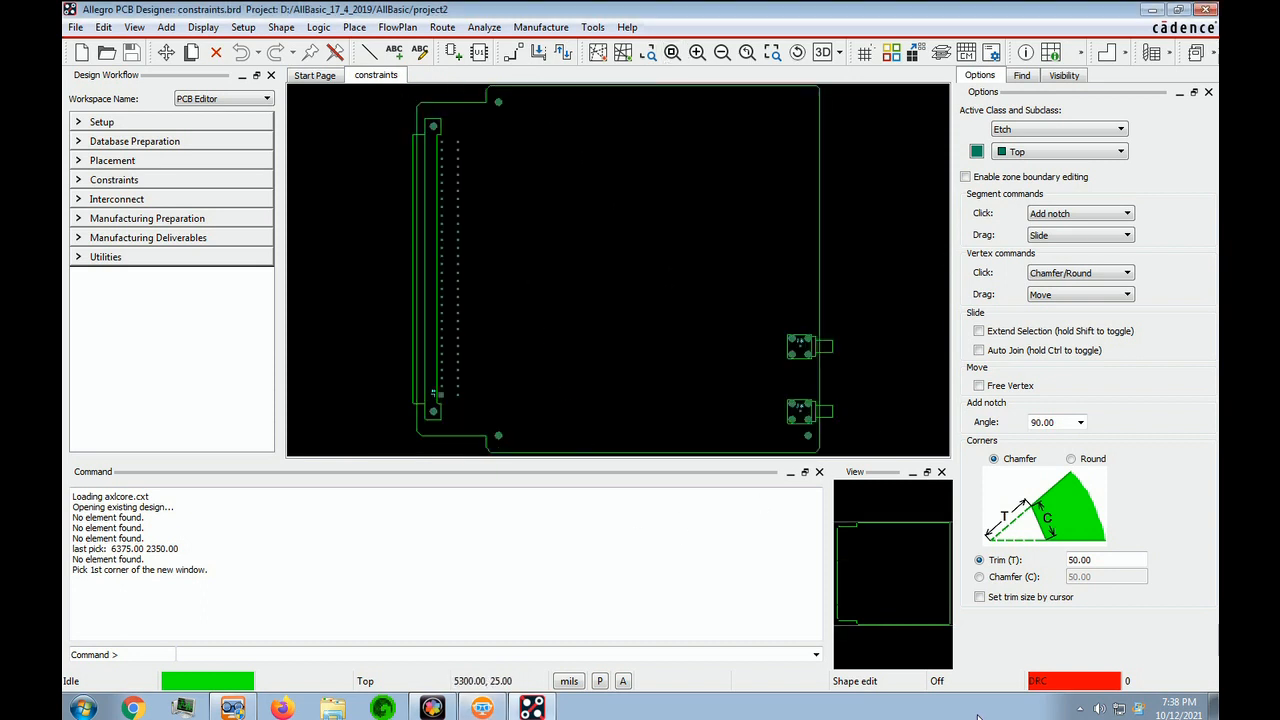
click(880, 631)
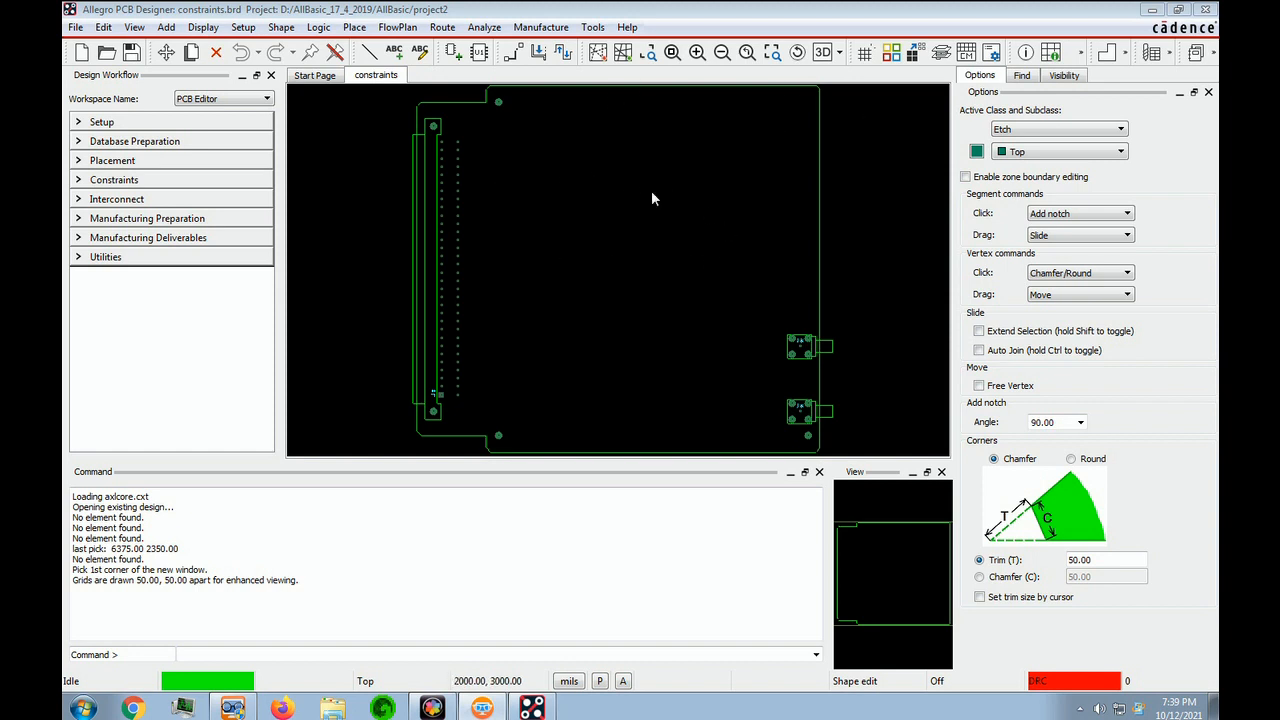
click(866, 56)
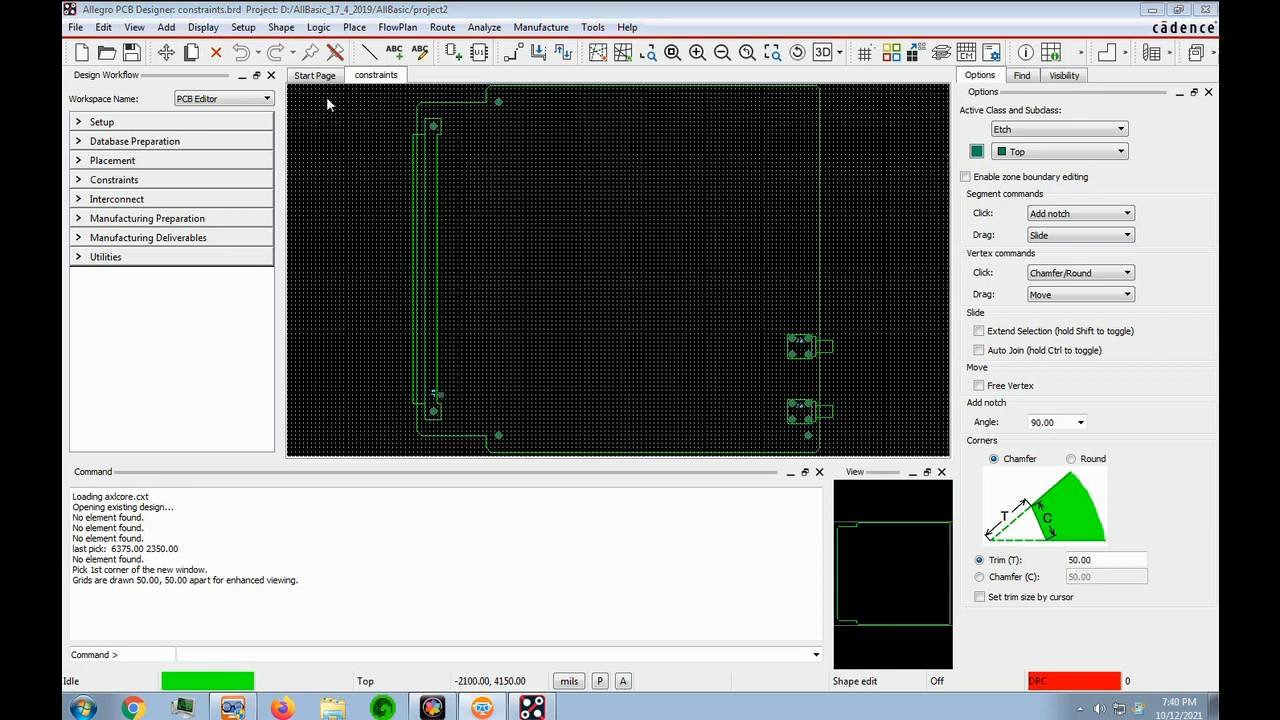
click(244, 28)
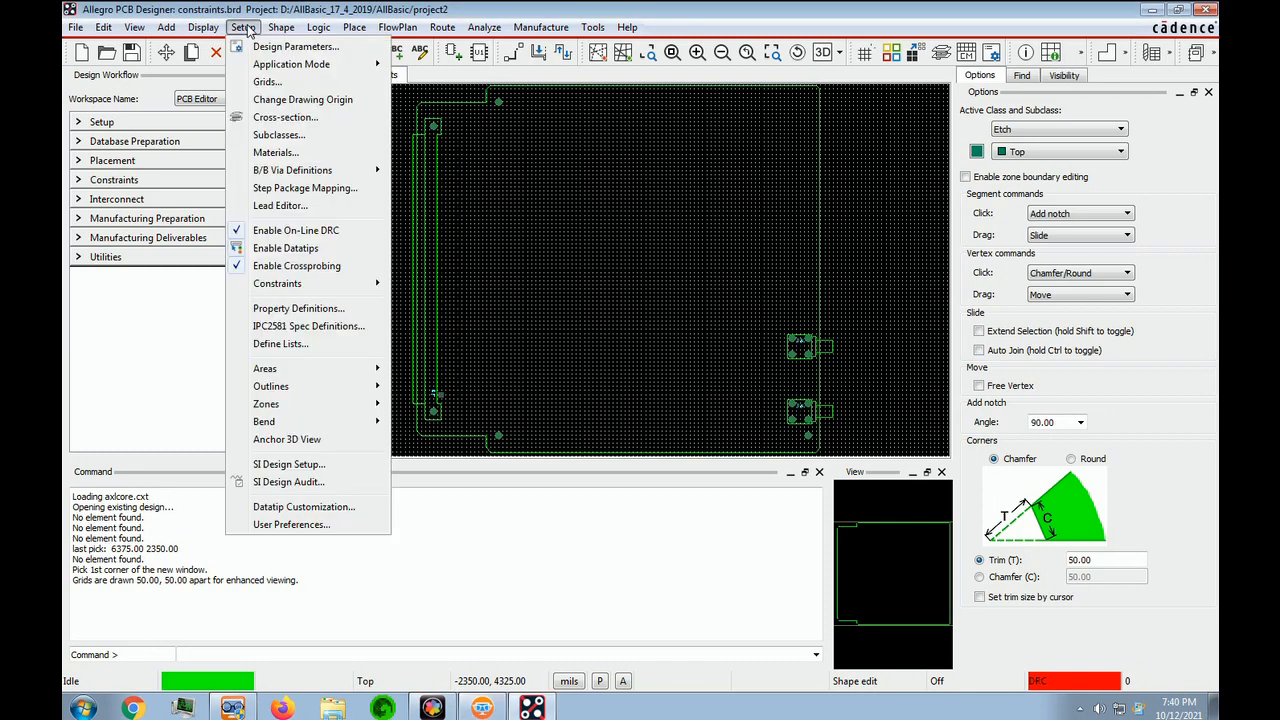
click(281, 84)
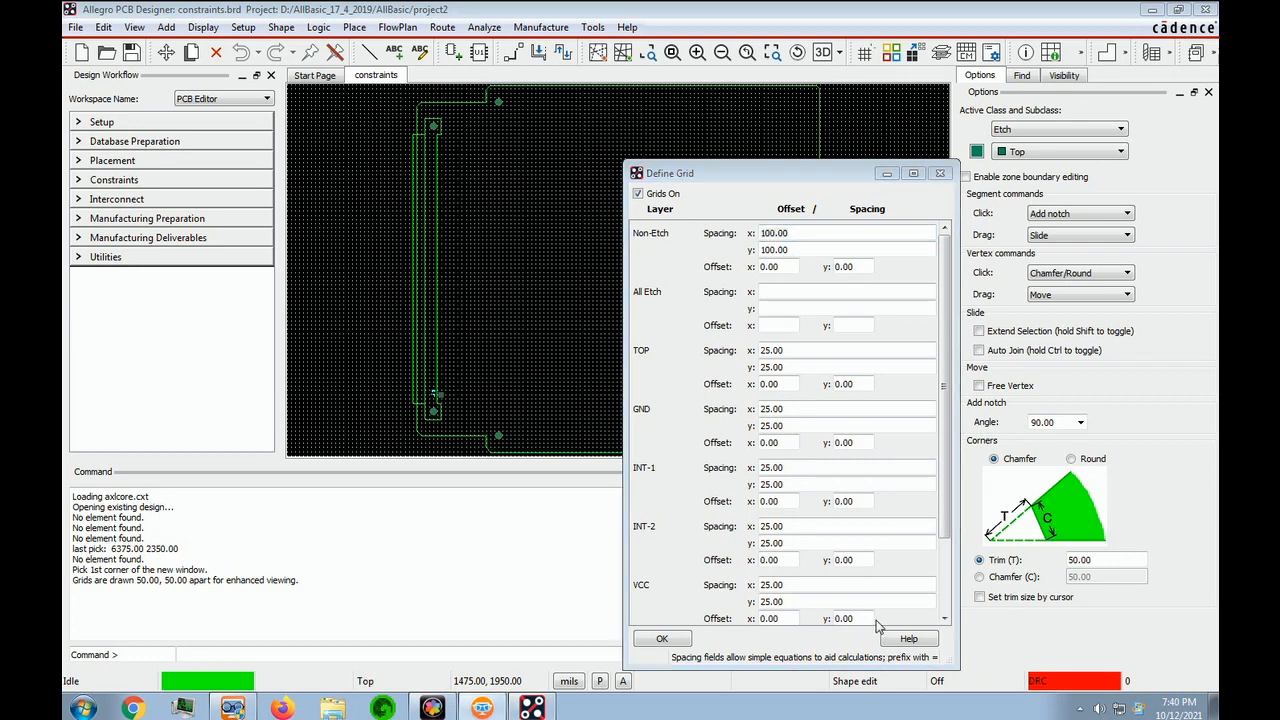
click(476, 641)
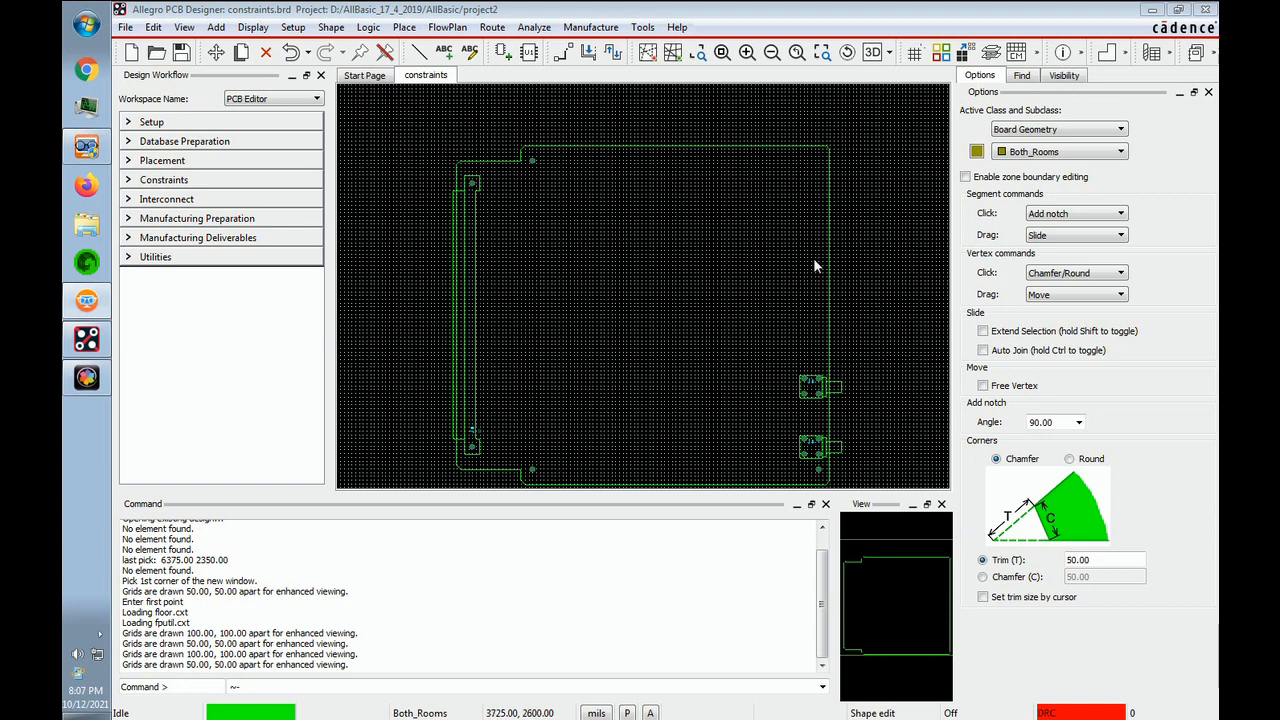
- Review the color and visibility settings of the board geometry subclasses, including the top, bottom and both-side room layers
click(941, 52)
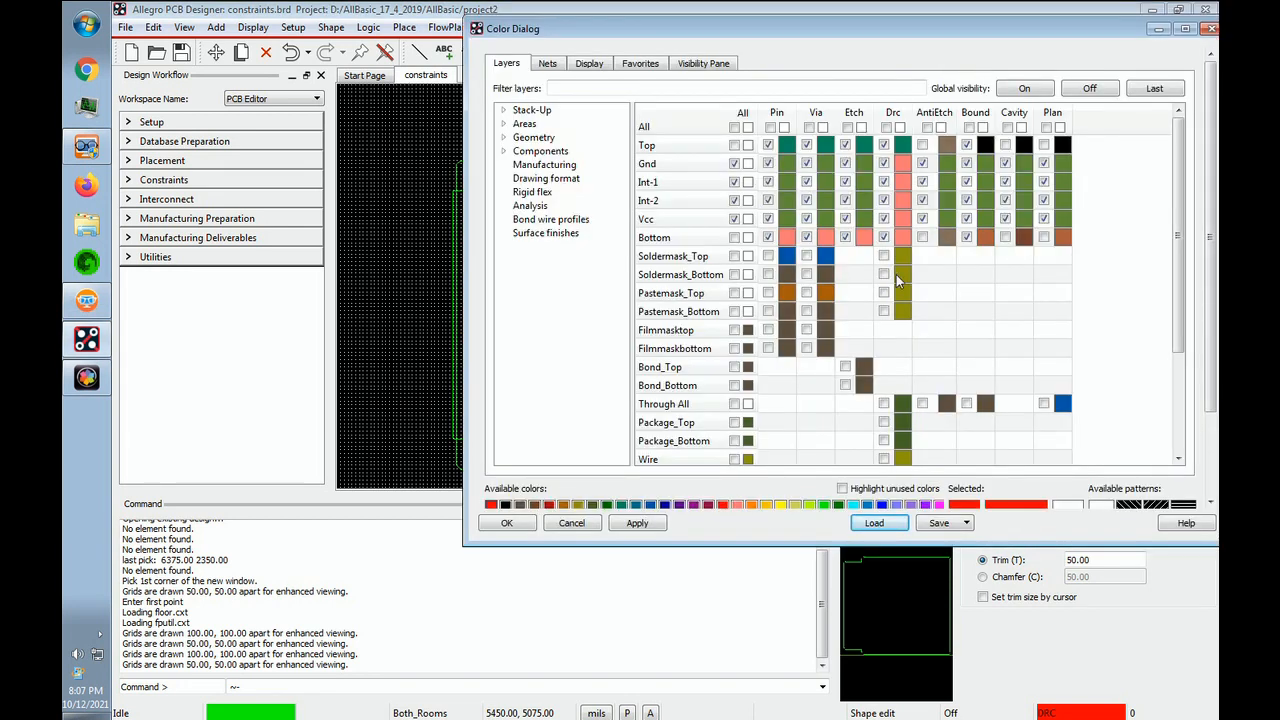
click(504, 138)
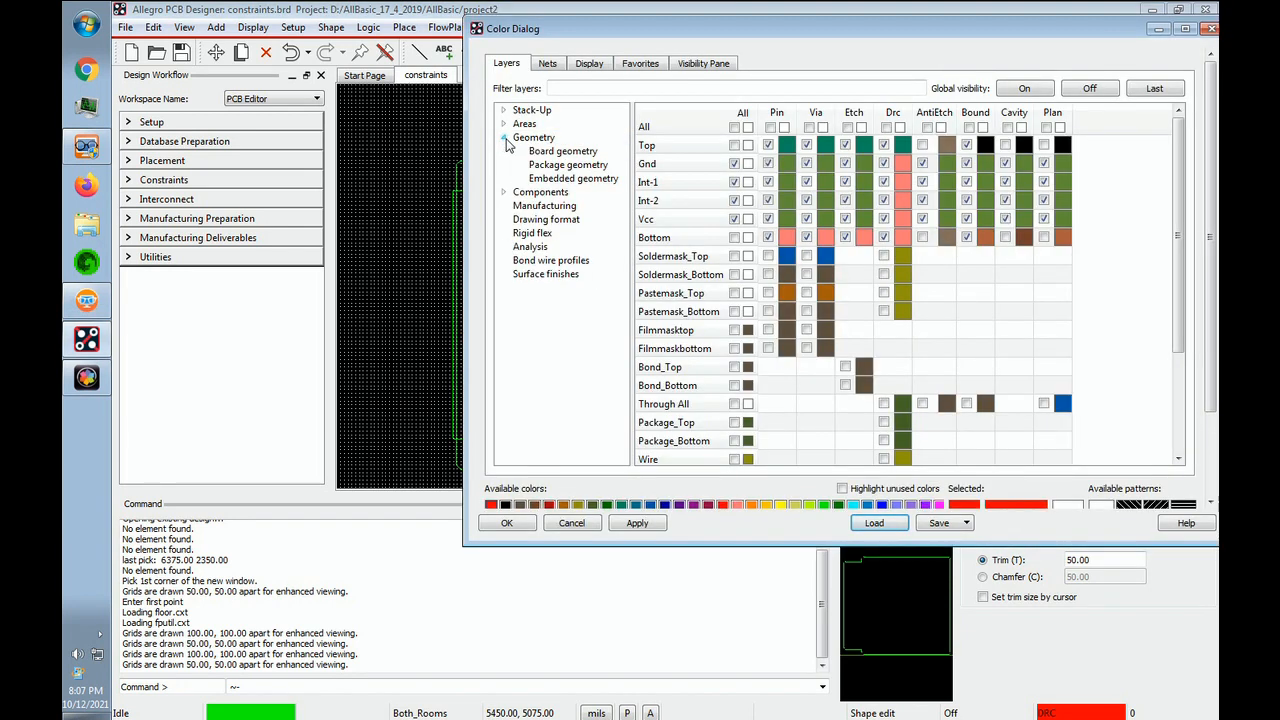
click(570, 152)
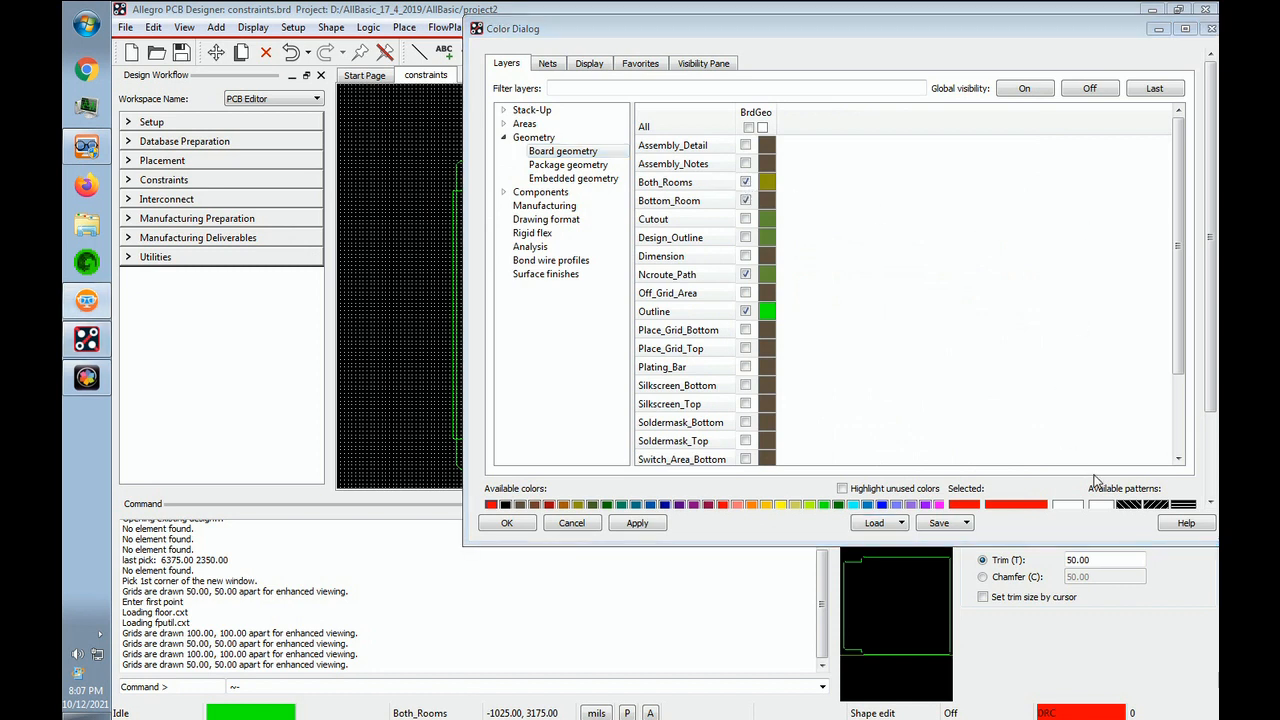
drag(1178, 243, 1178, 322)
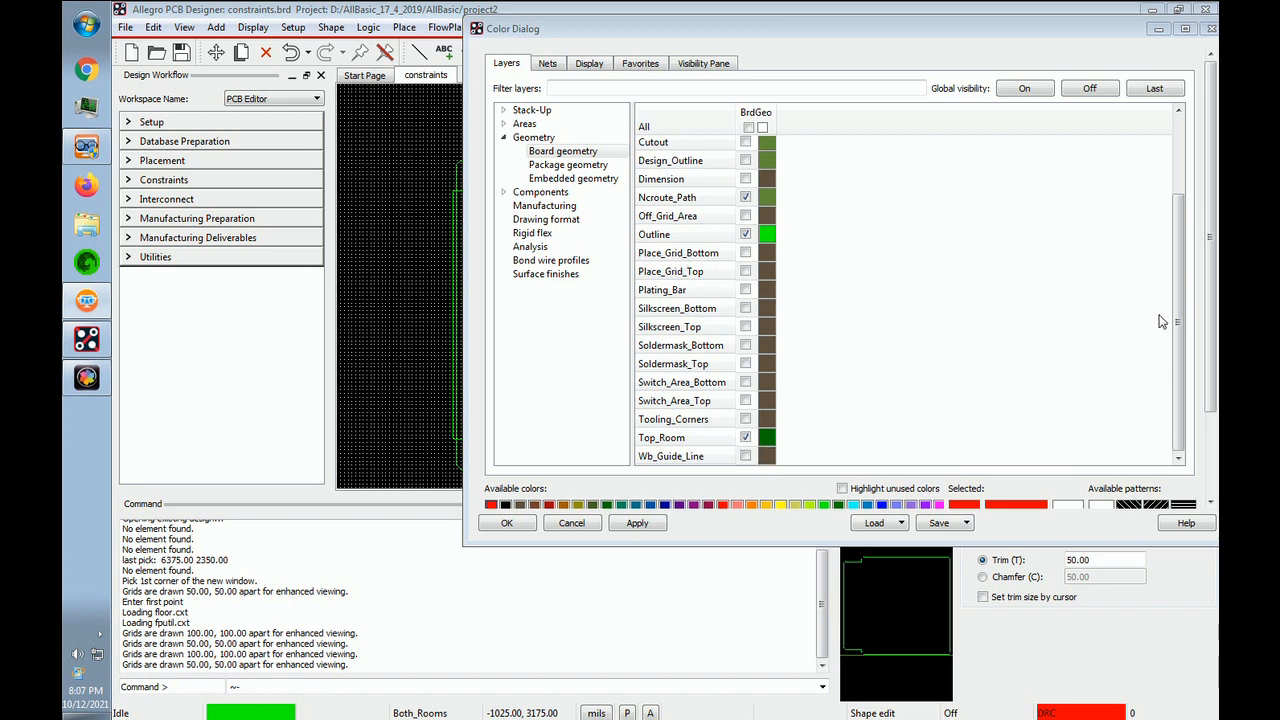
drag(1180, 309, 1209, 210)
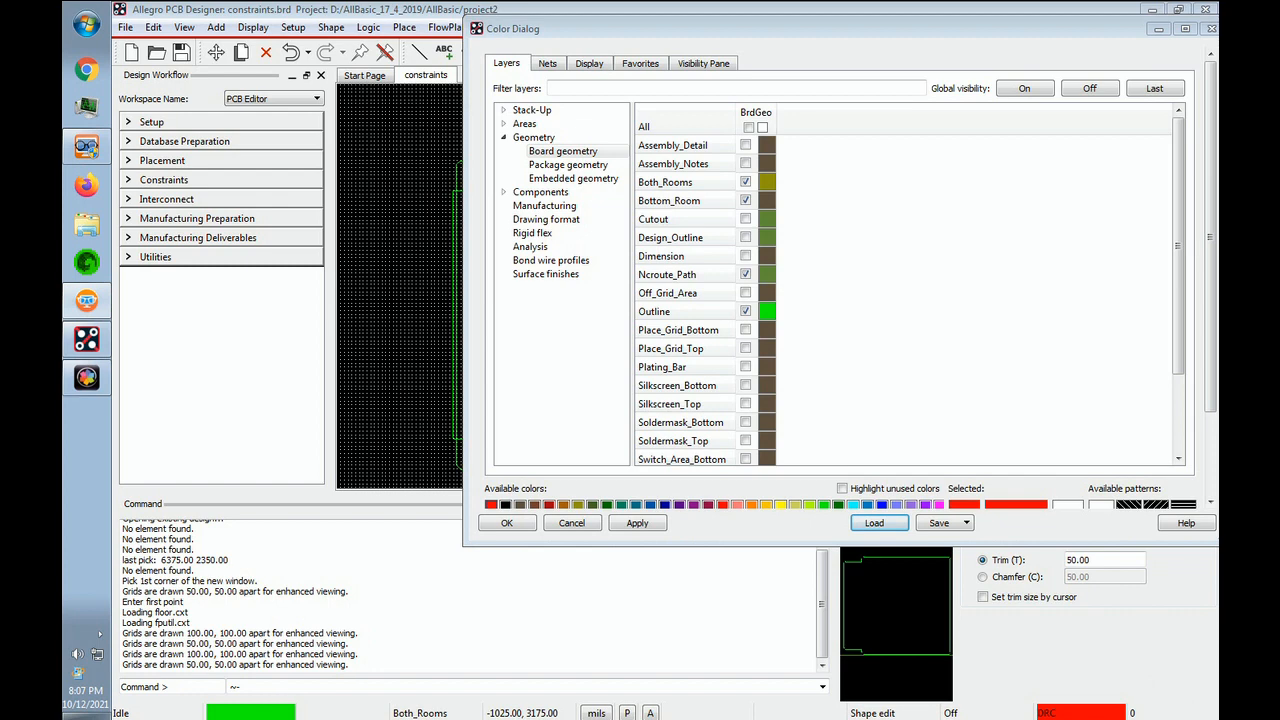
click(509, 524)
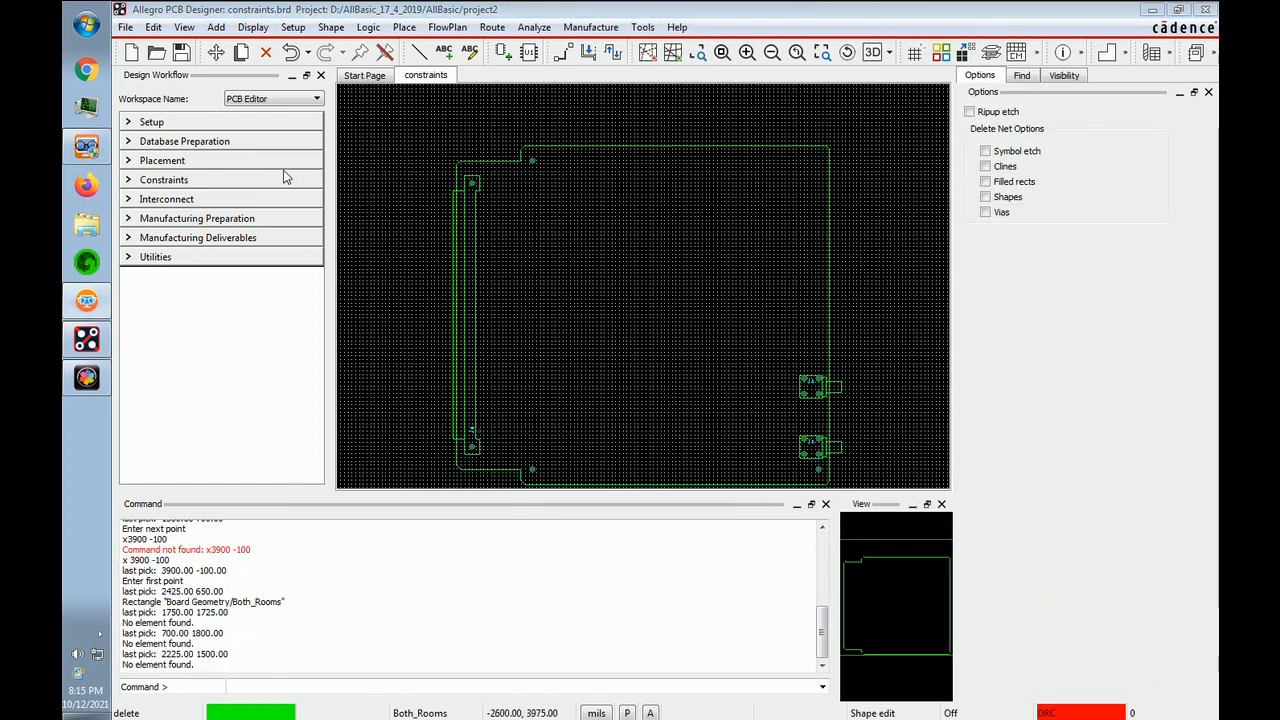
- Create a hard rectangular room outline CHAN1 on both board sides, from corner (1300, 1500) to (3900, 700)
click(293, 27)
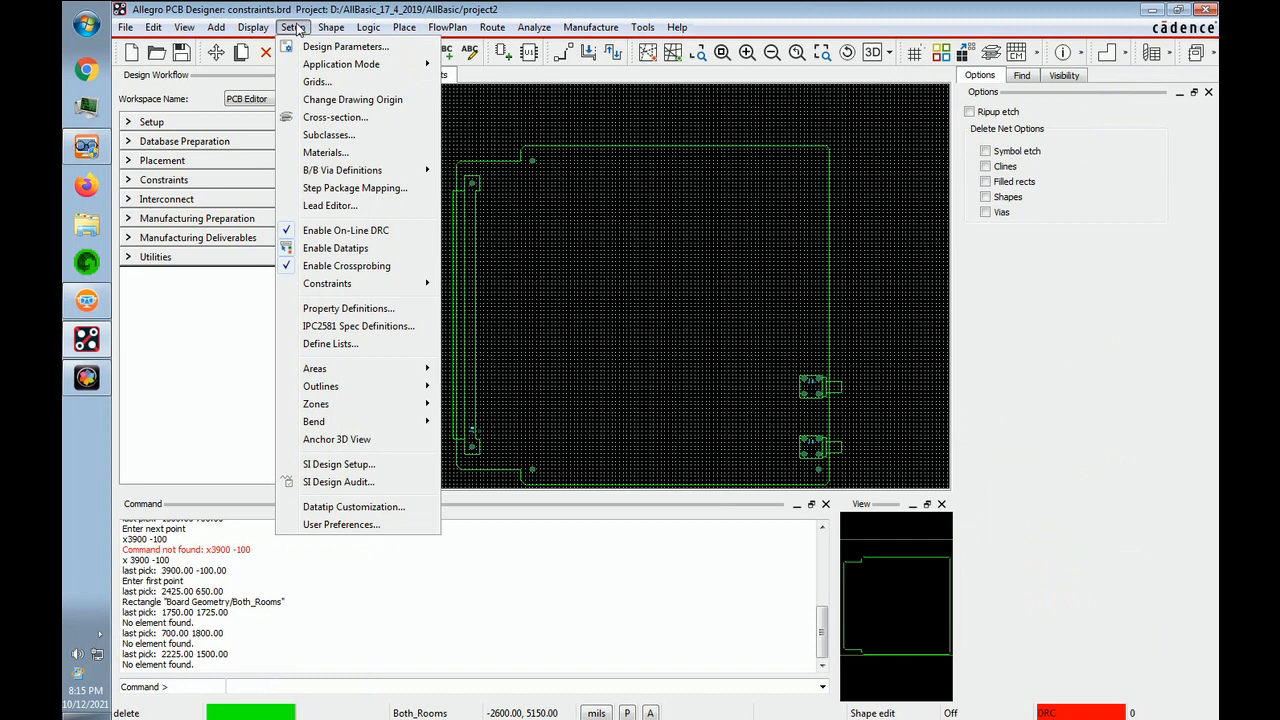
mouse_move(340, 388)
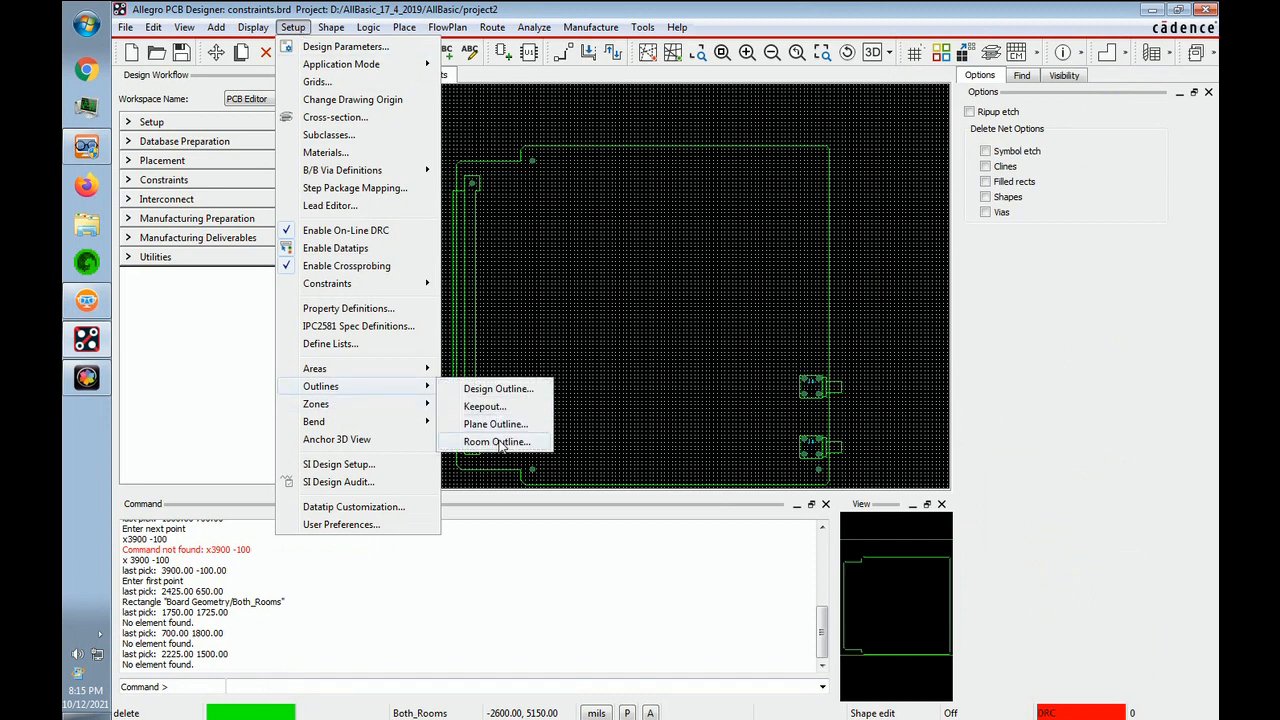
click(497, 442)
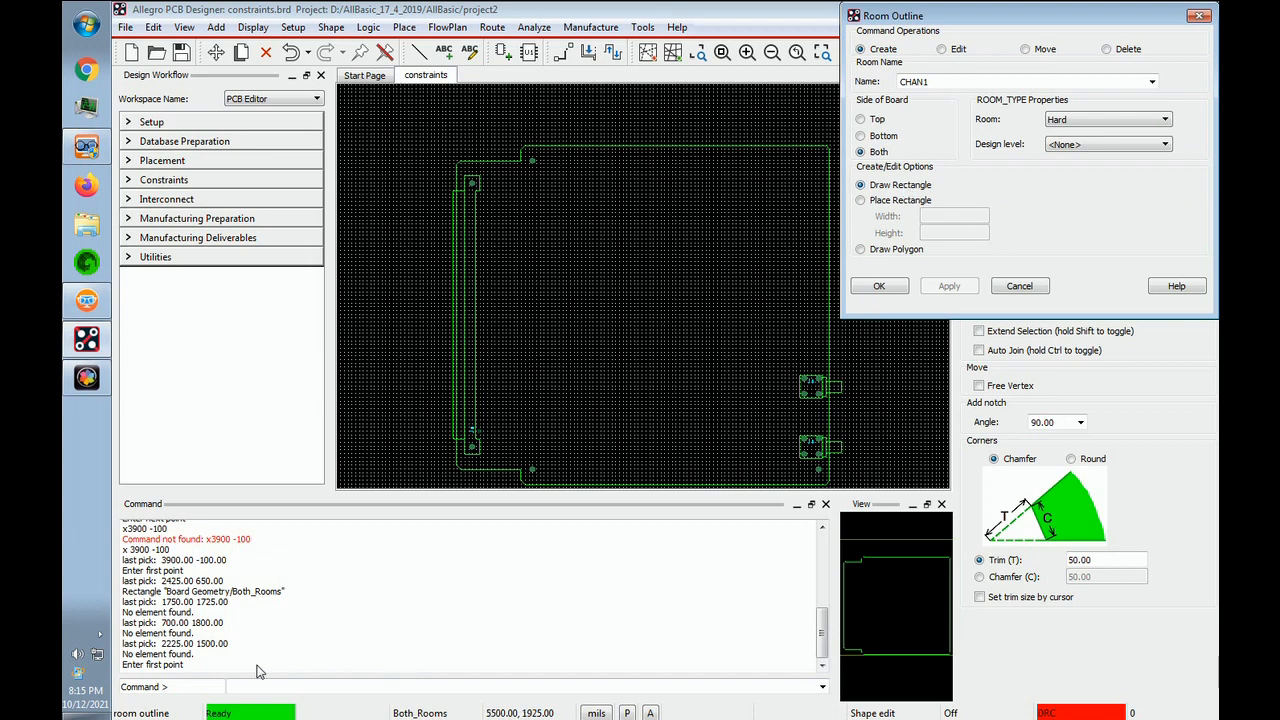
click(291, 689)
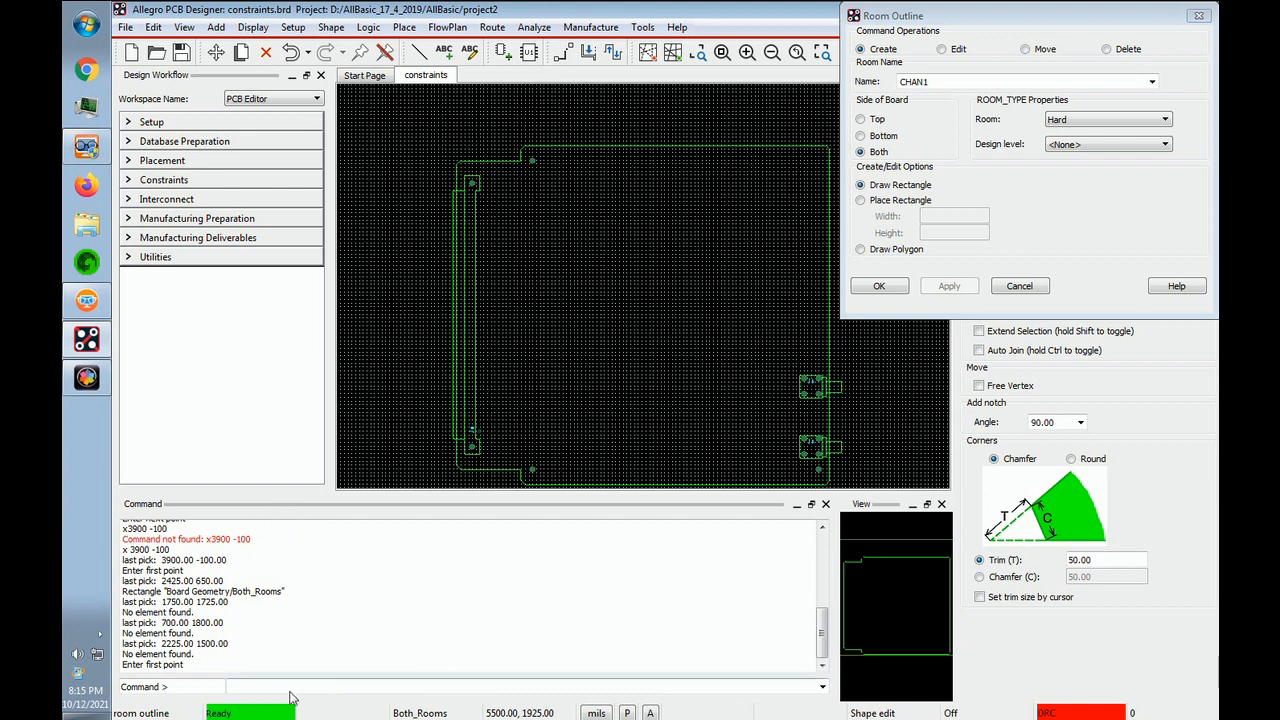
click(250, 688)
text(x 1300 1500)
key(Return)
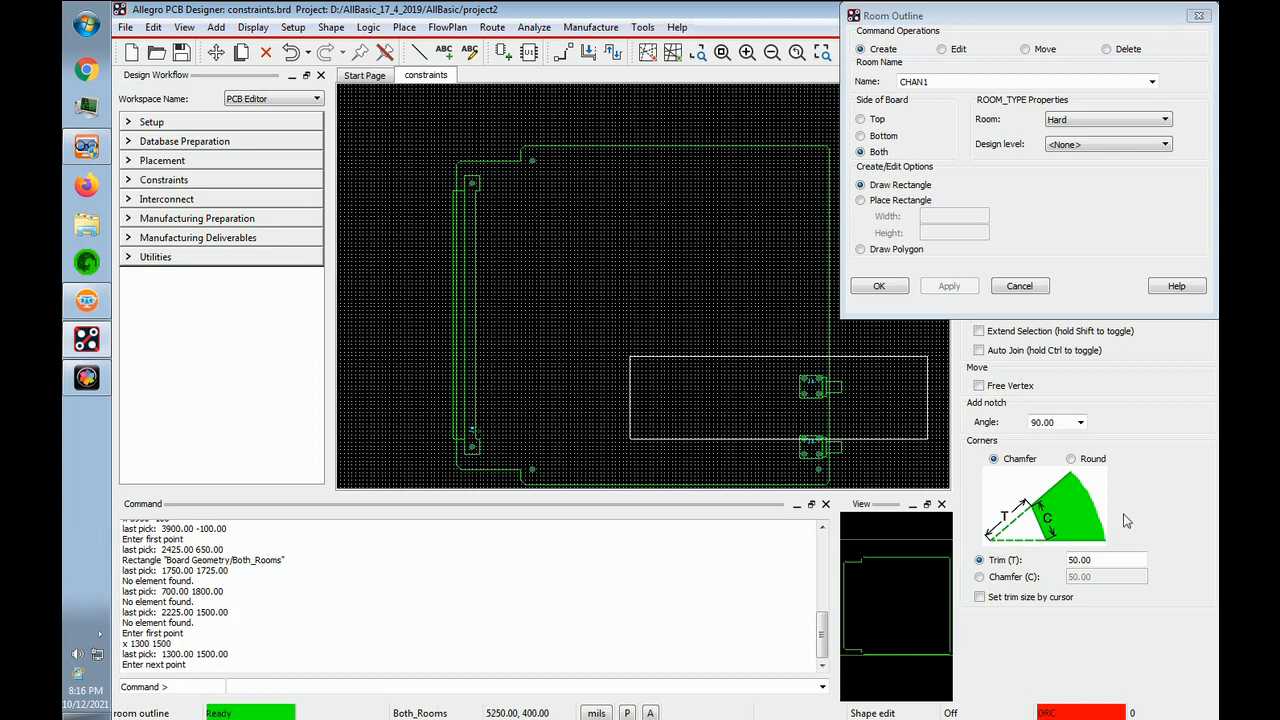
text(x 3900 700)
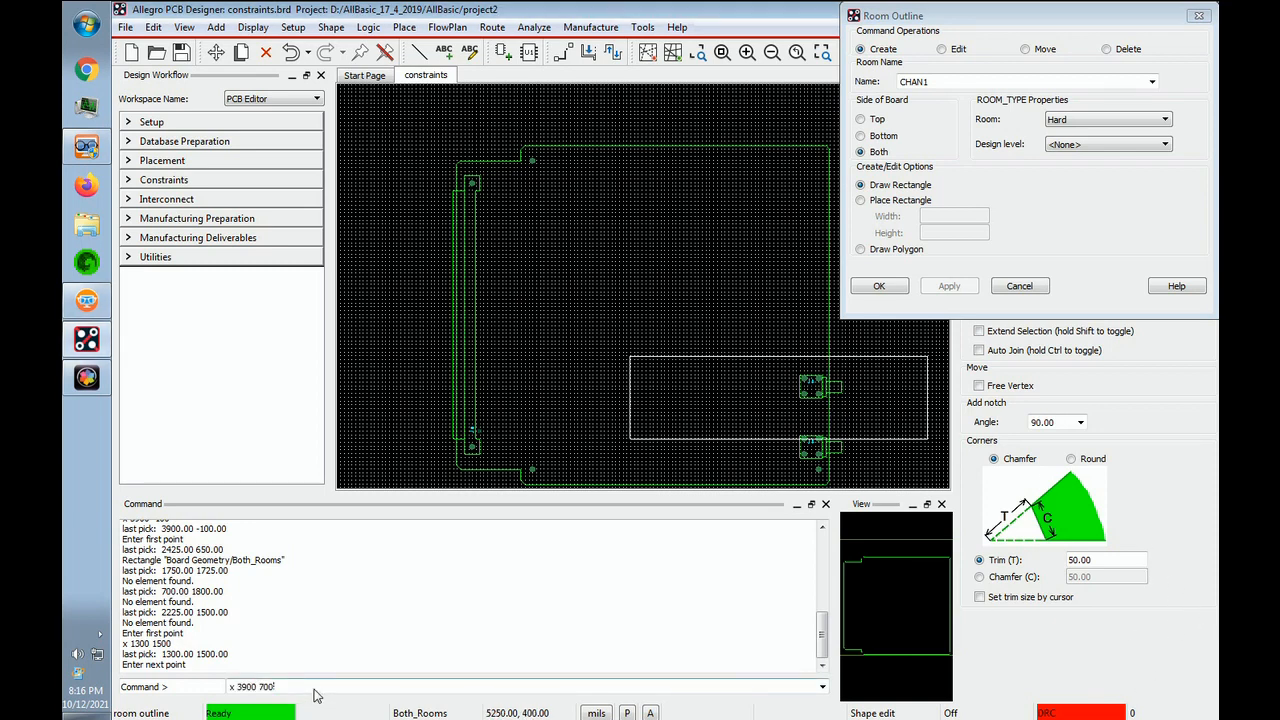
key(Return)
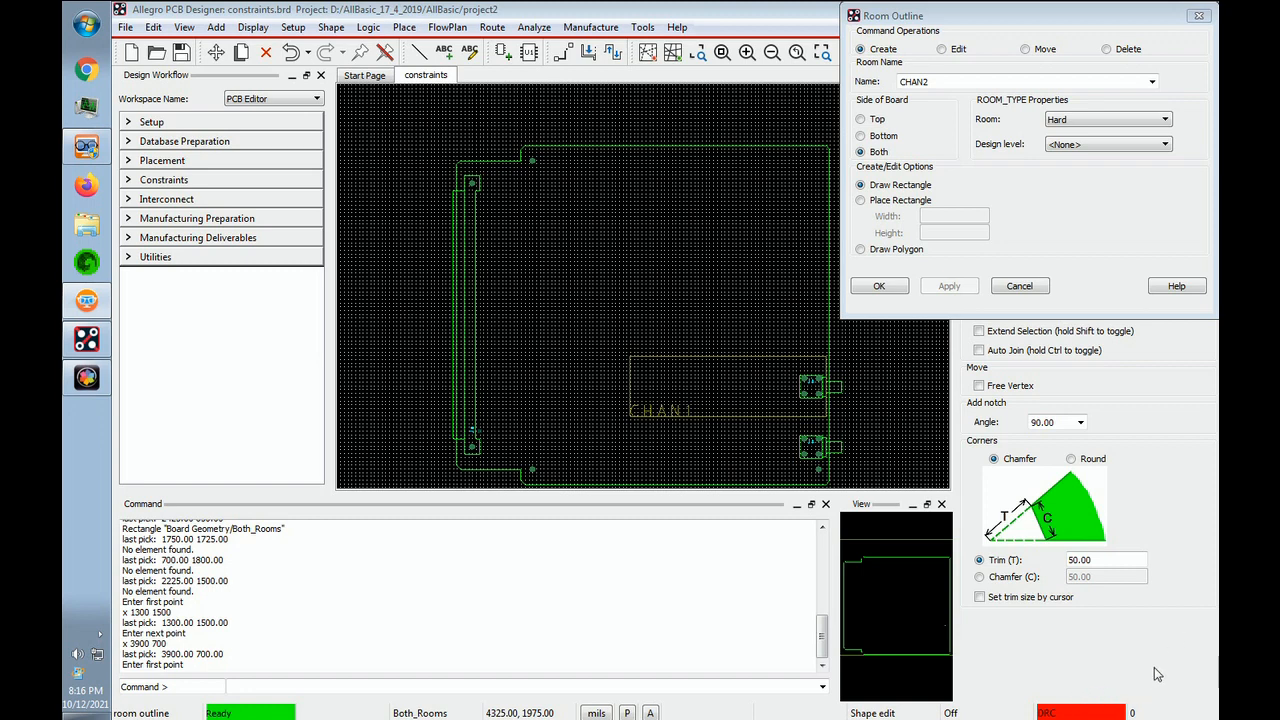
- Add the rectangular room outline CHAN2 on both board sides, from corner (1300, 700) to (3900, -100)
click(295, 688)
text(x 1300 700)
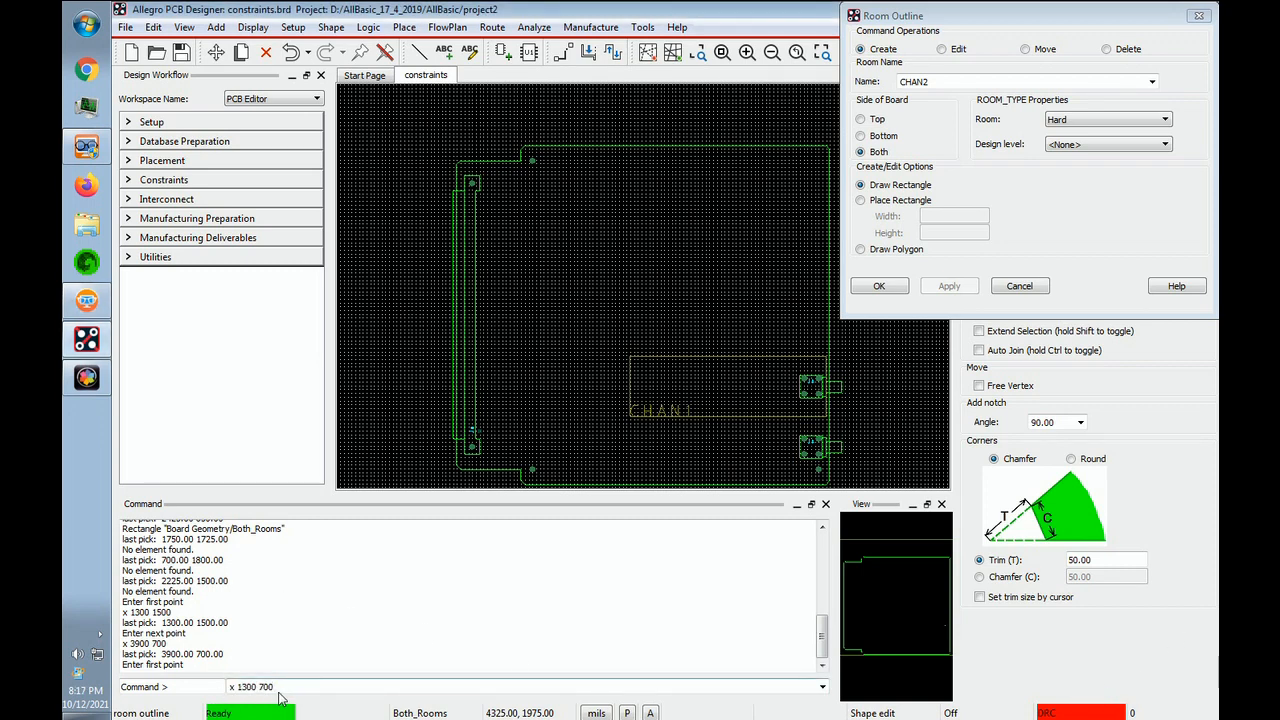
key(Return)
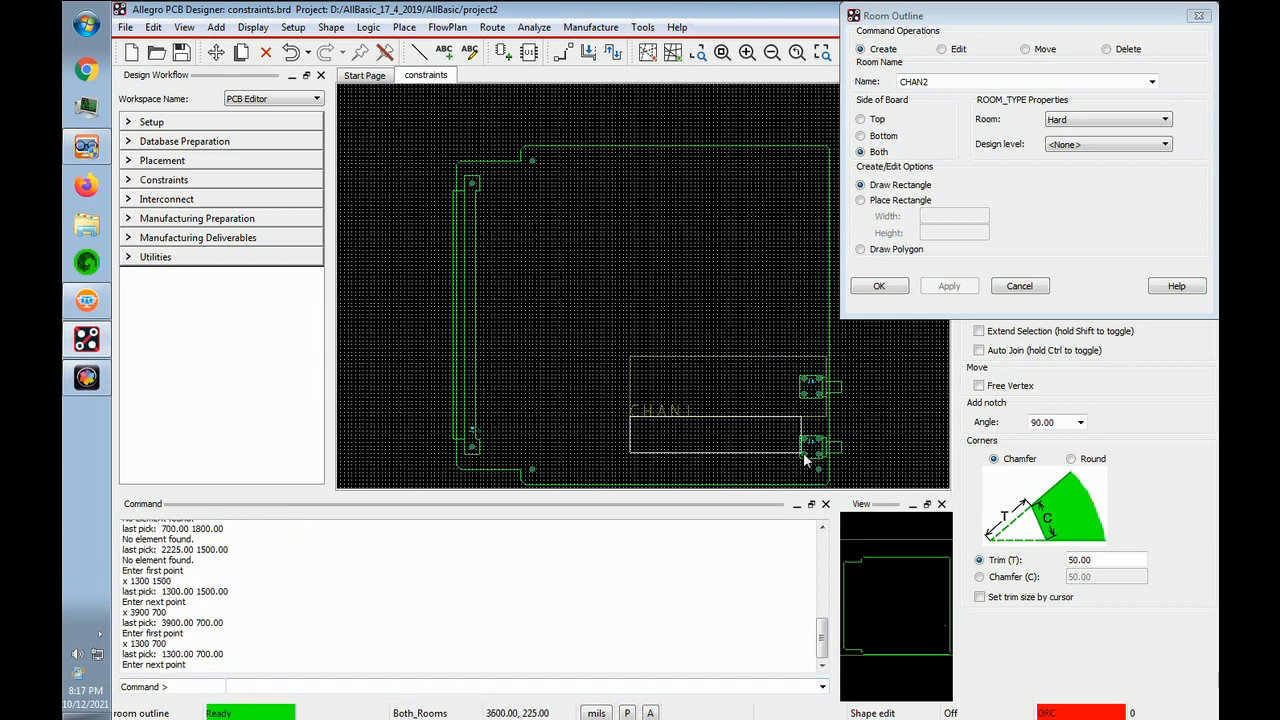
text(x 3900 -100)
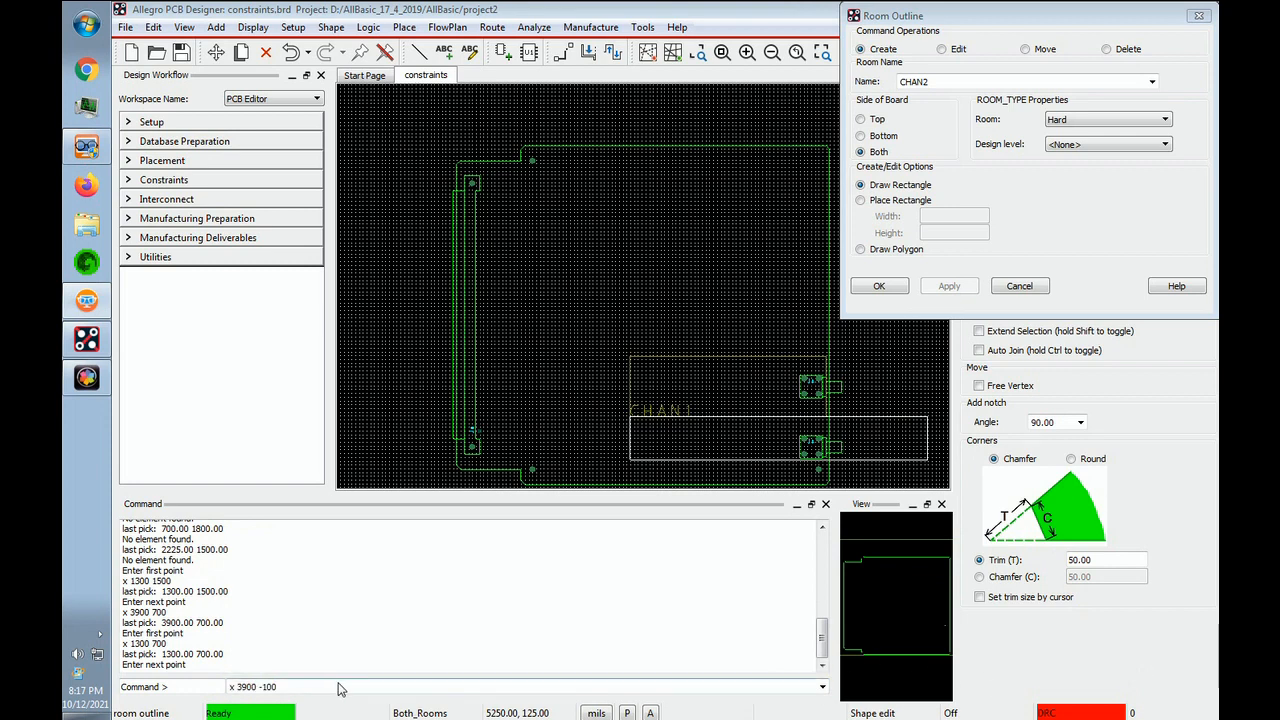
click(299, 687)
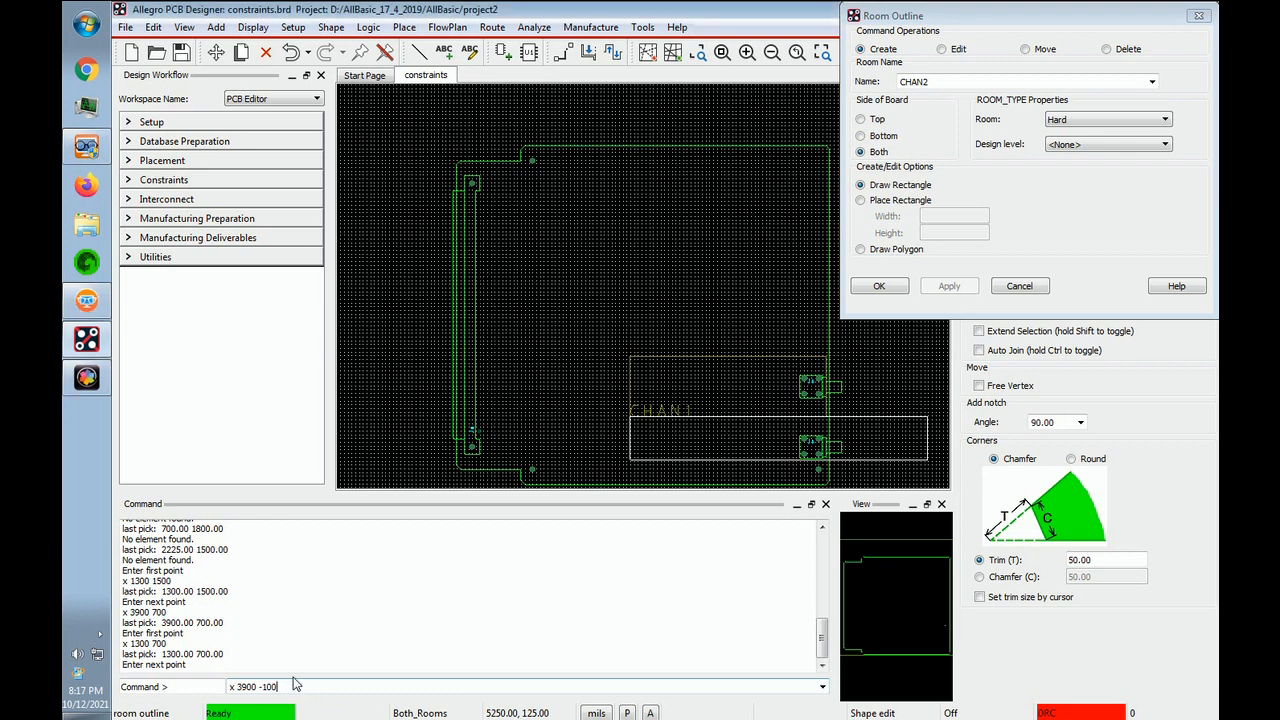
key(Return)
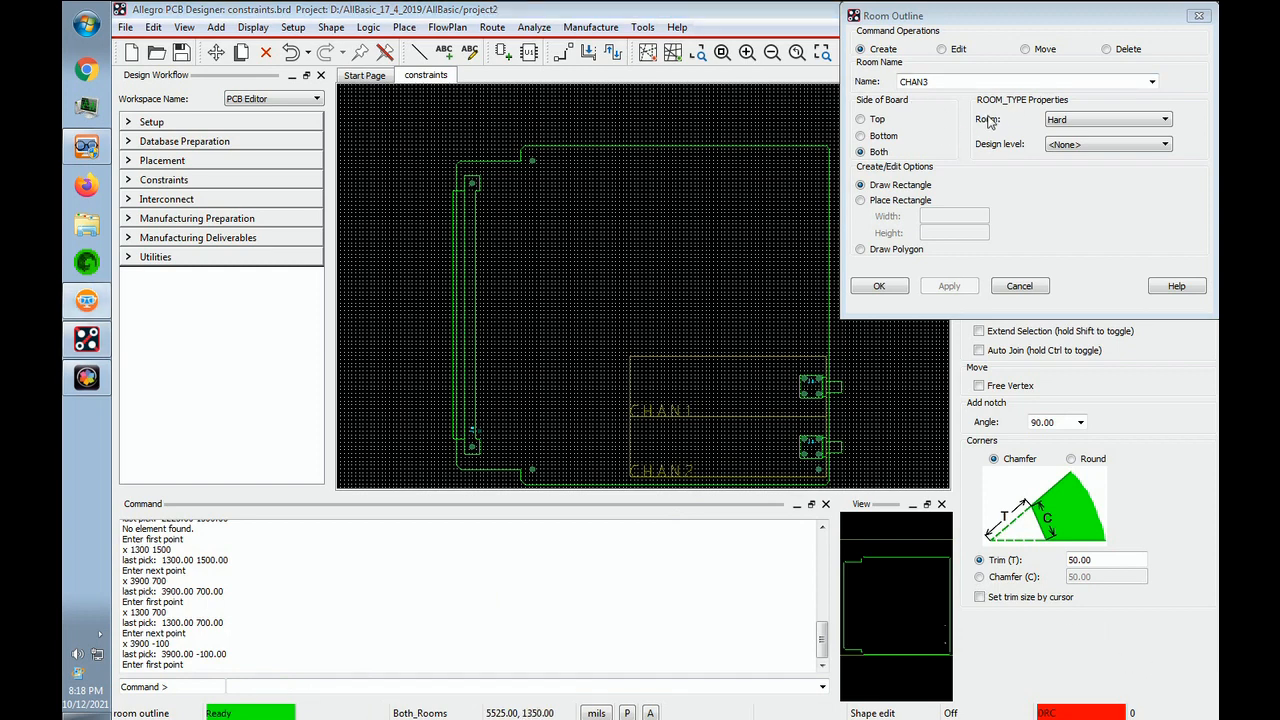
- Add the rectangular room outline MEM on both board sides, from corner (1900, 4200) to (3900, 2200)
click(1155, 84)
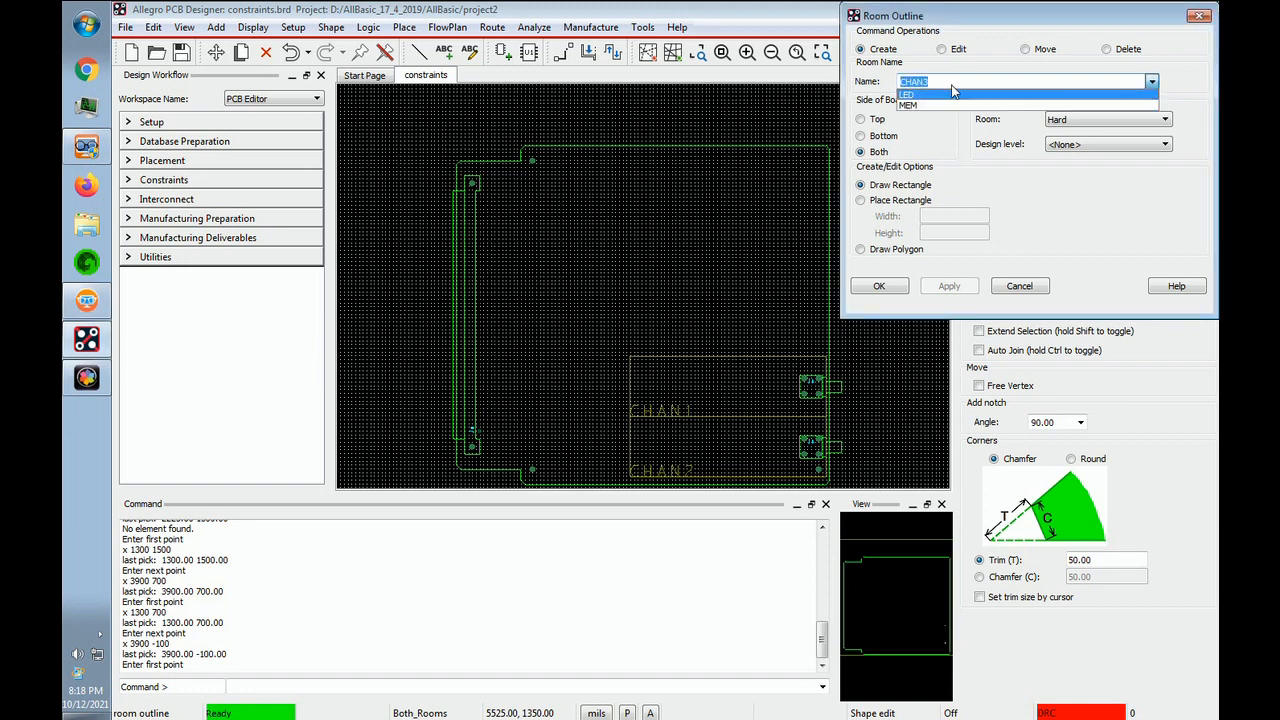
click(912, 106)
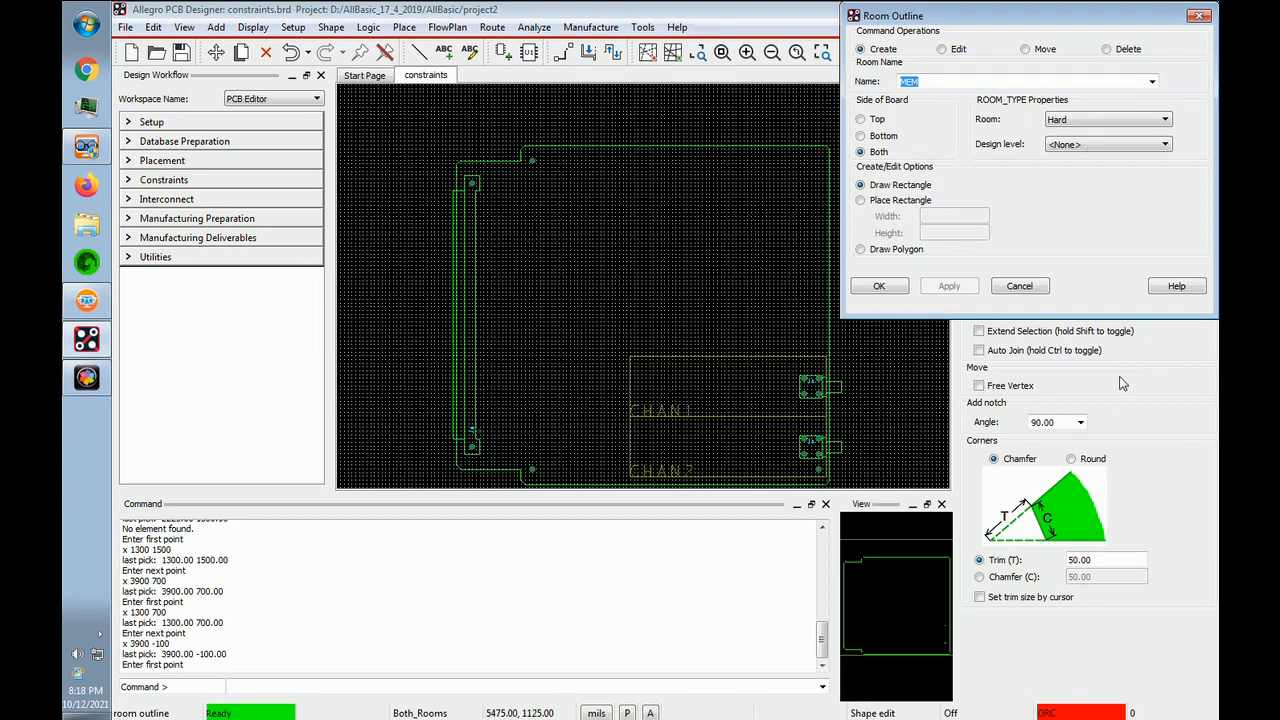
click(1145, 665)
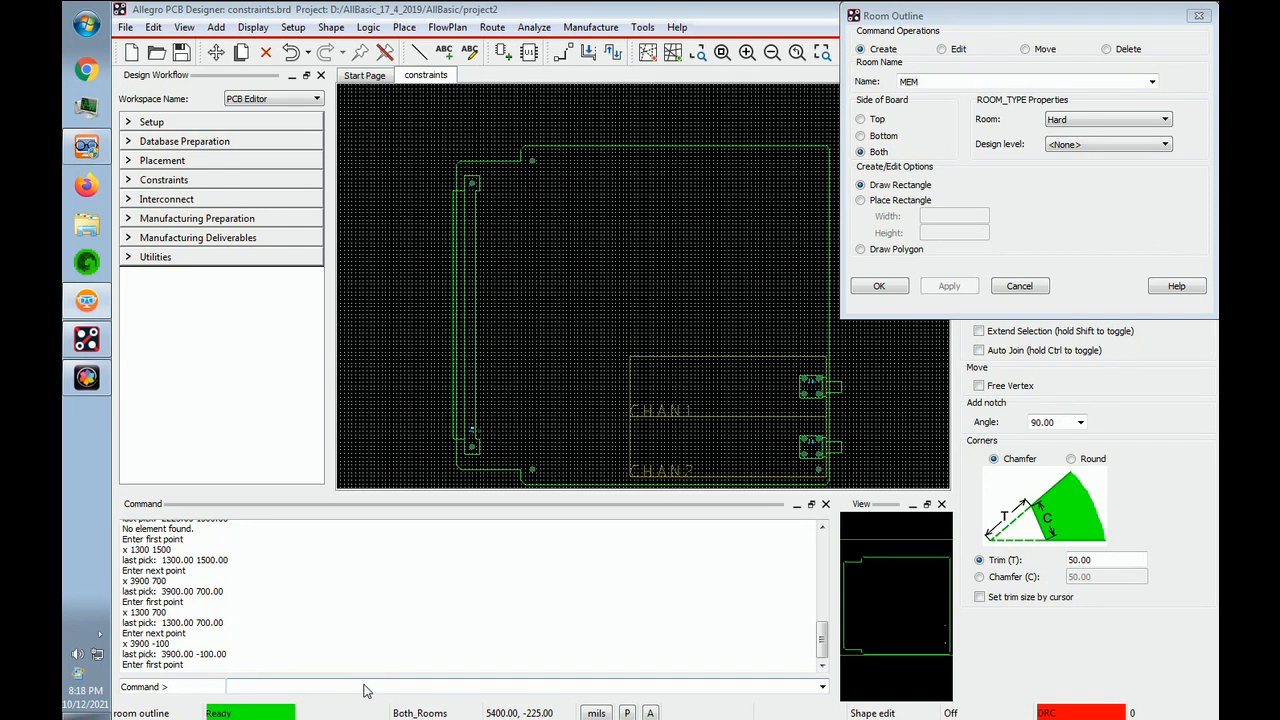
click(364, 690)
text(x 1900 4200)
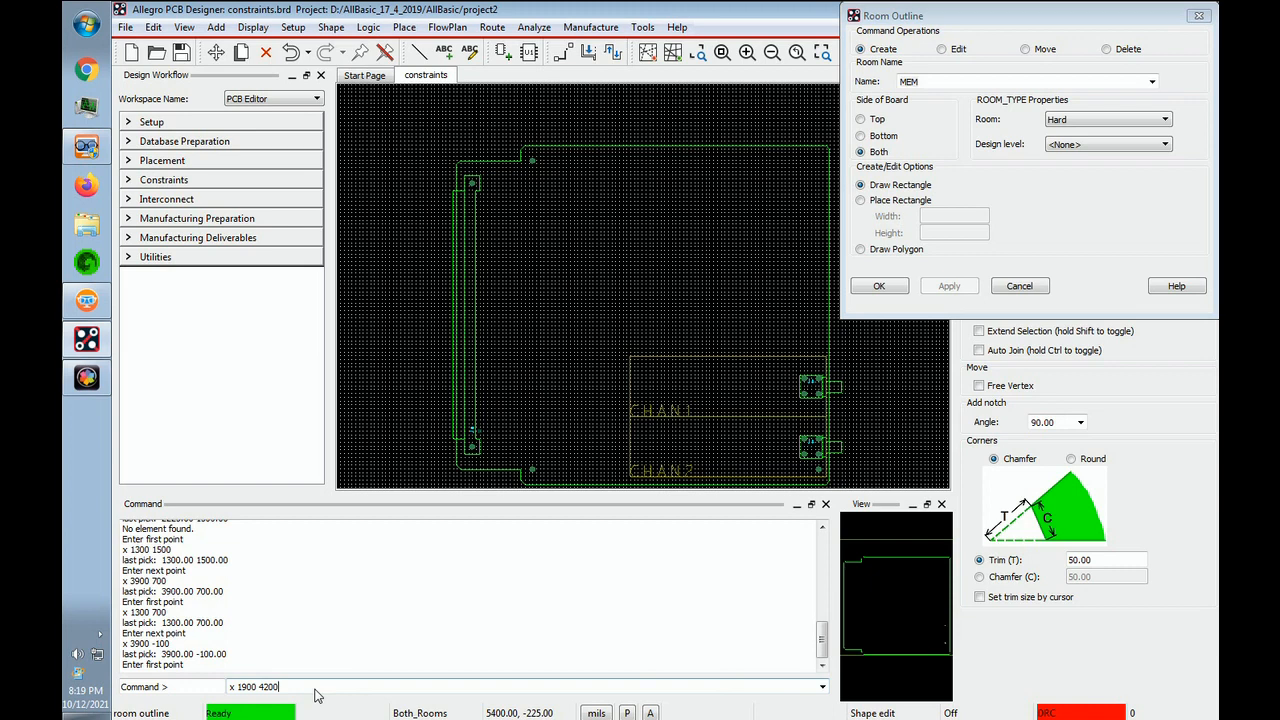
key(Return)
text(x 3900 2200)
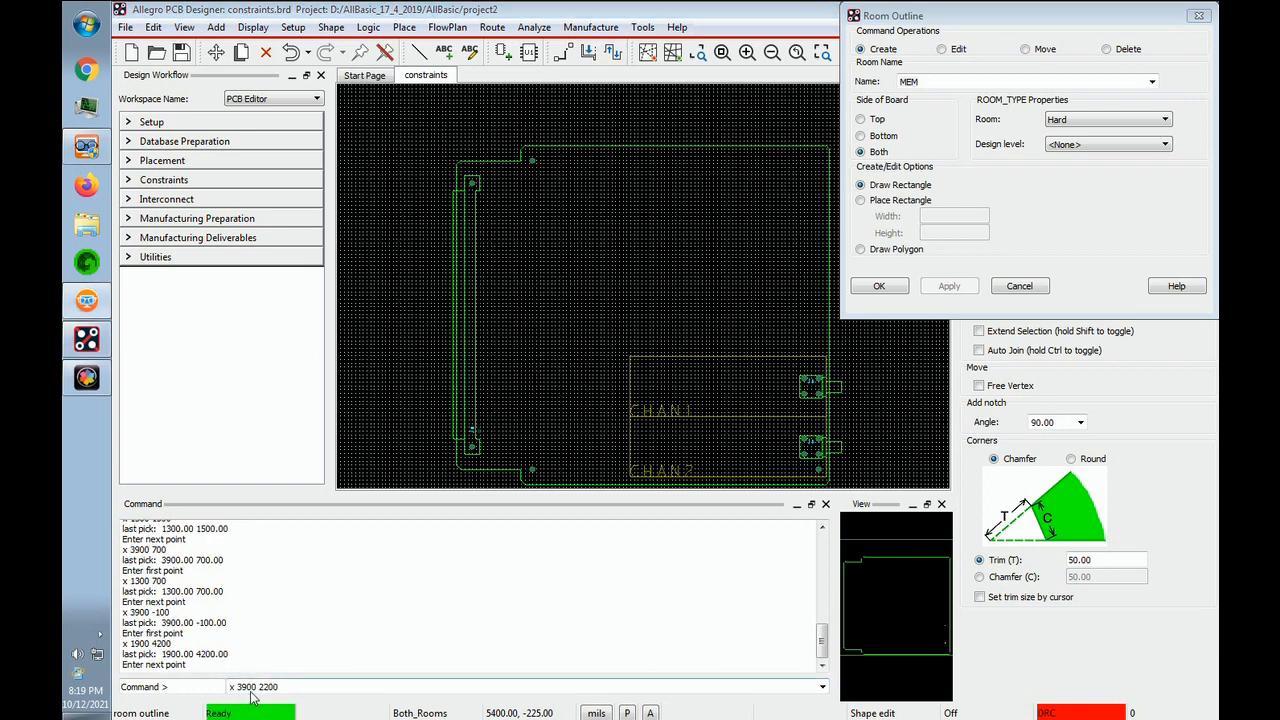
click(305, 691)
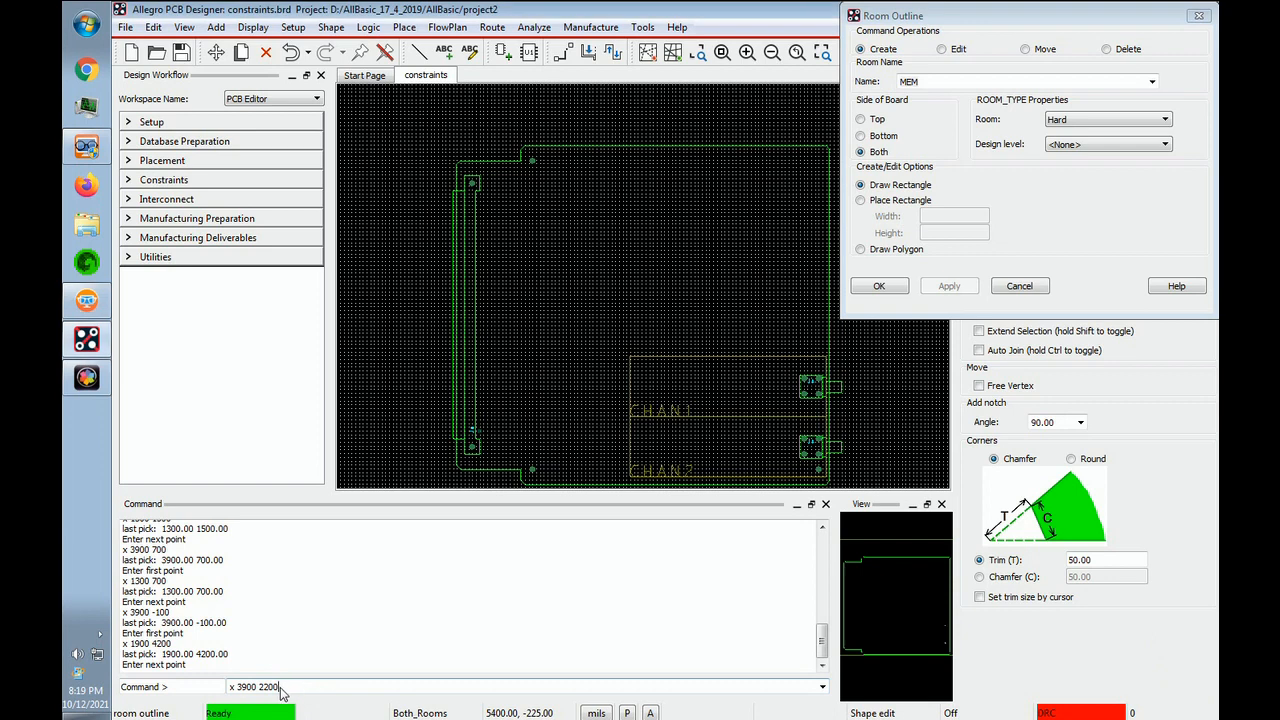
key(Return)
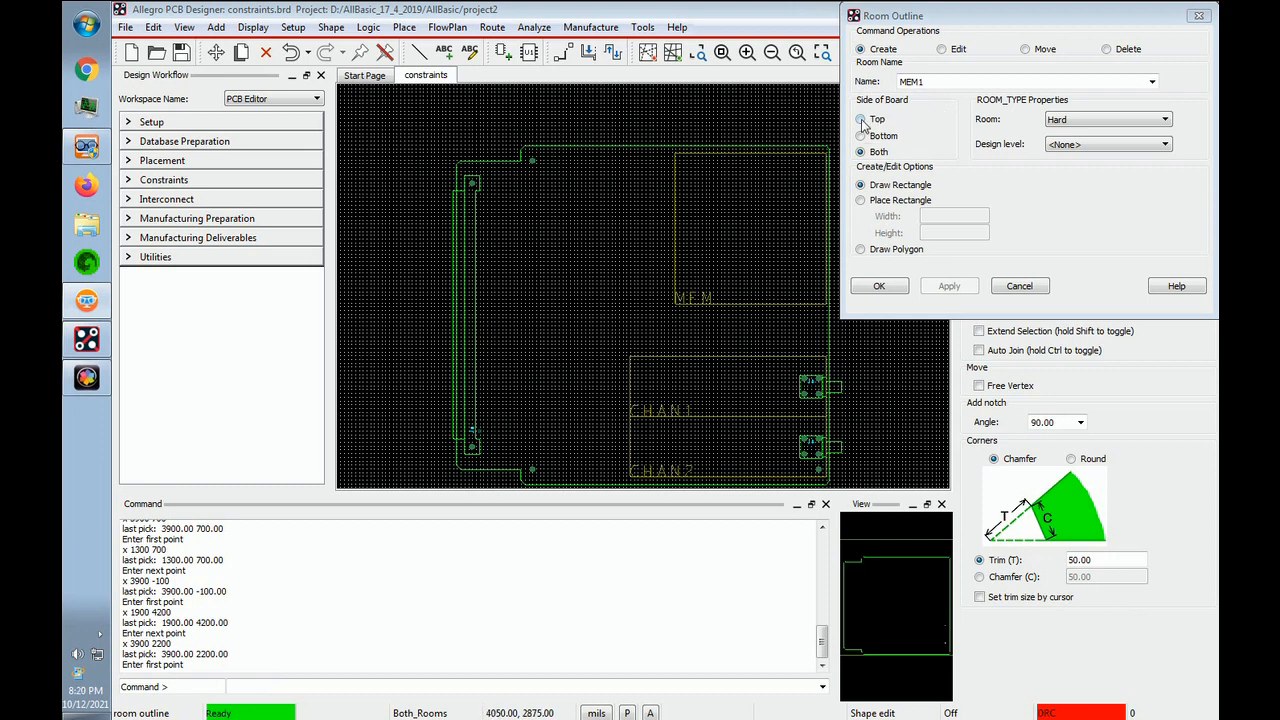
- Add the rectangular room outline LED on the top side only, from corner (1400, 2200) to (3900, 1500)
click(863, 120)
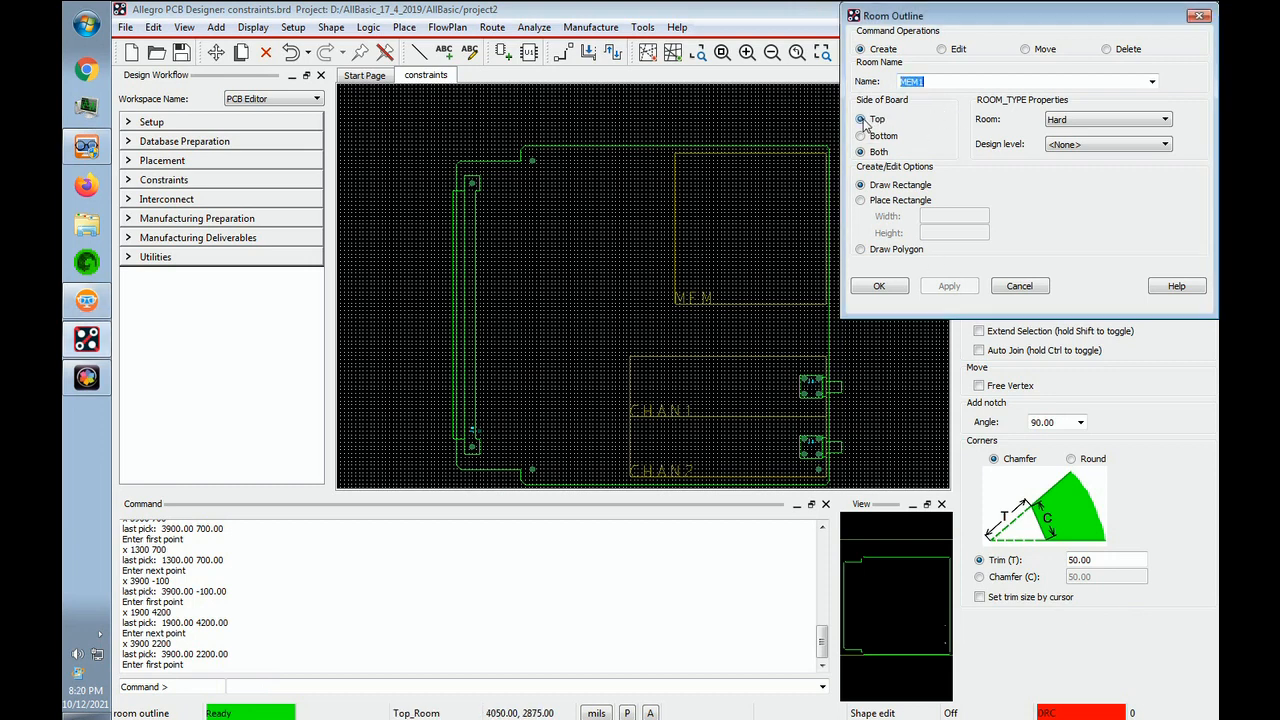
click(1152, 82)
click(908, 95)
click(1160, 673)
text(x 1400 2200)
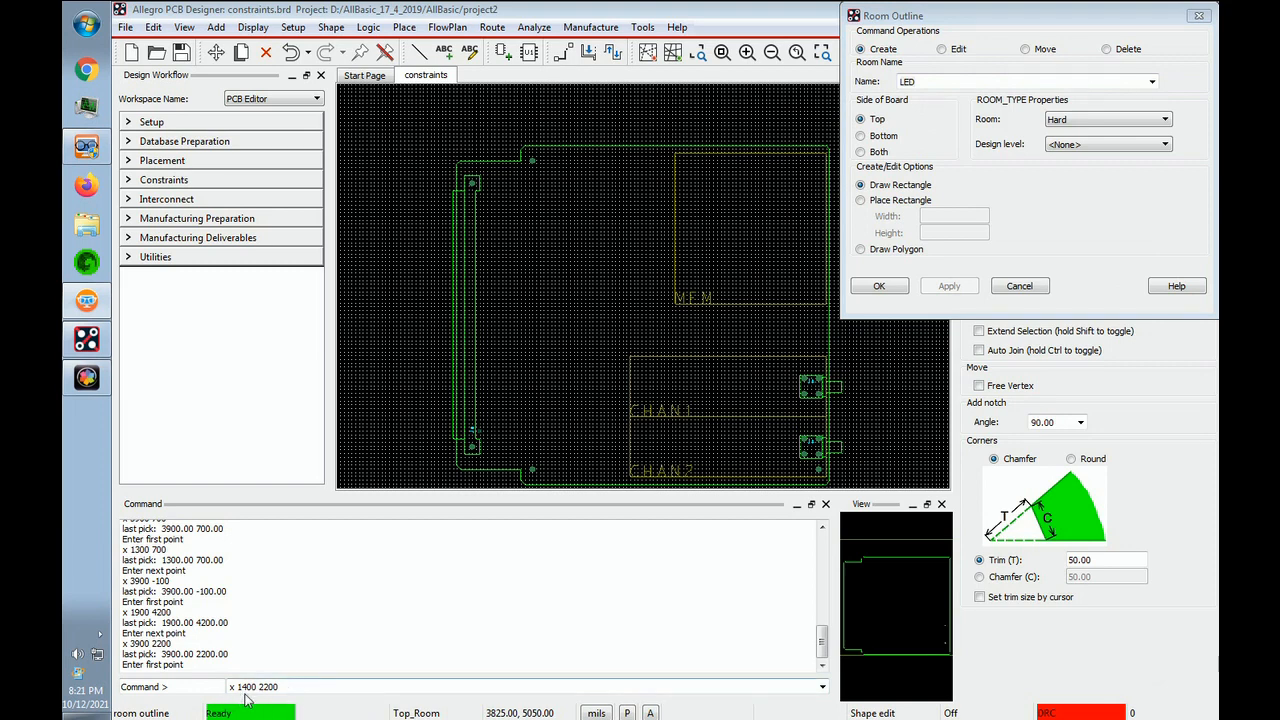
key(Return)
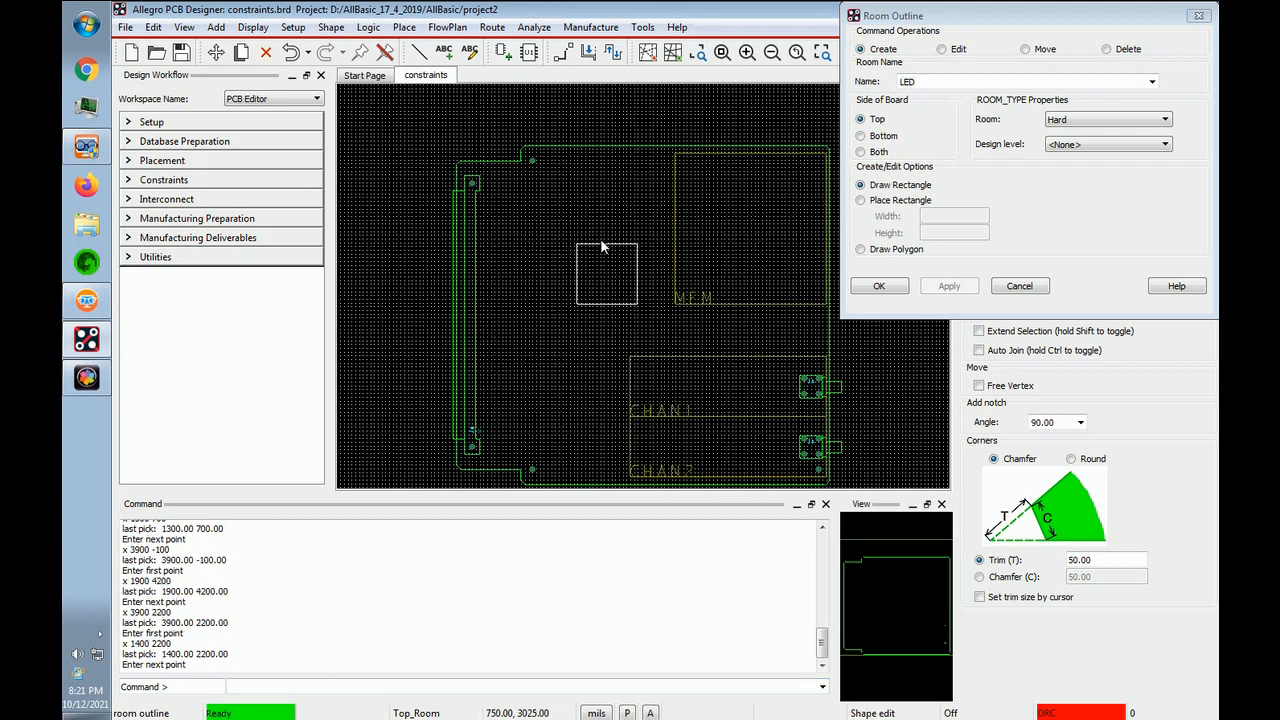
text(x 3900 1500)
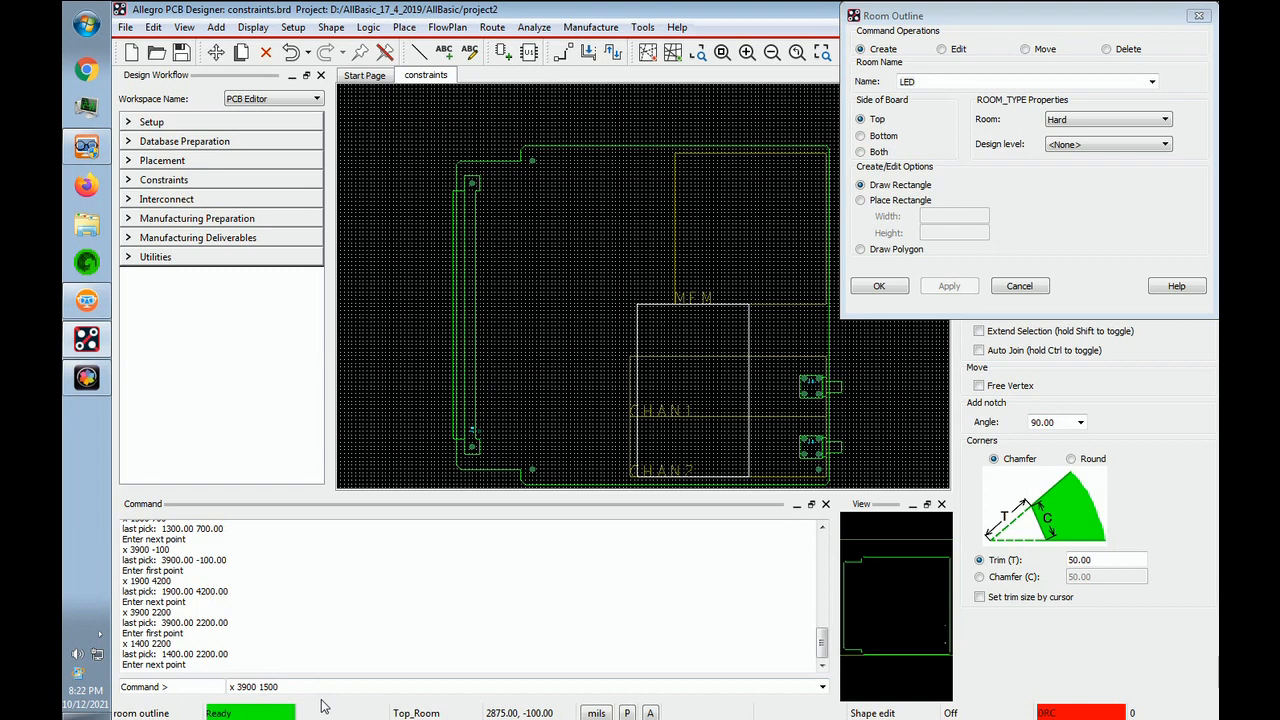
key(Return)
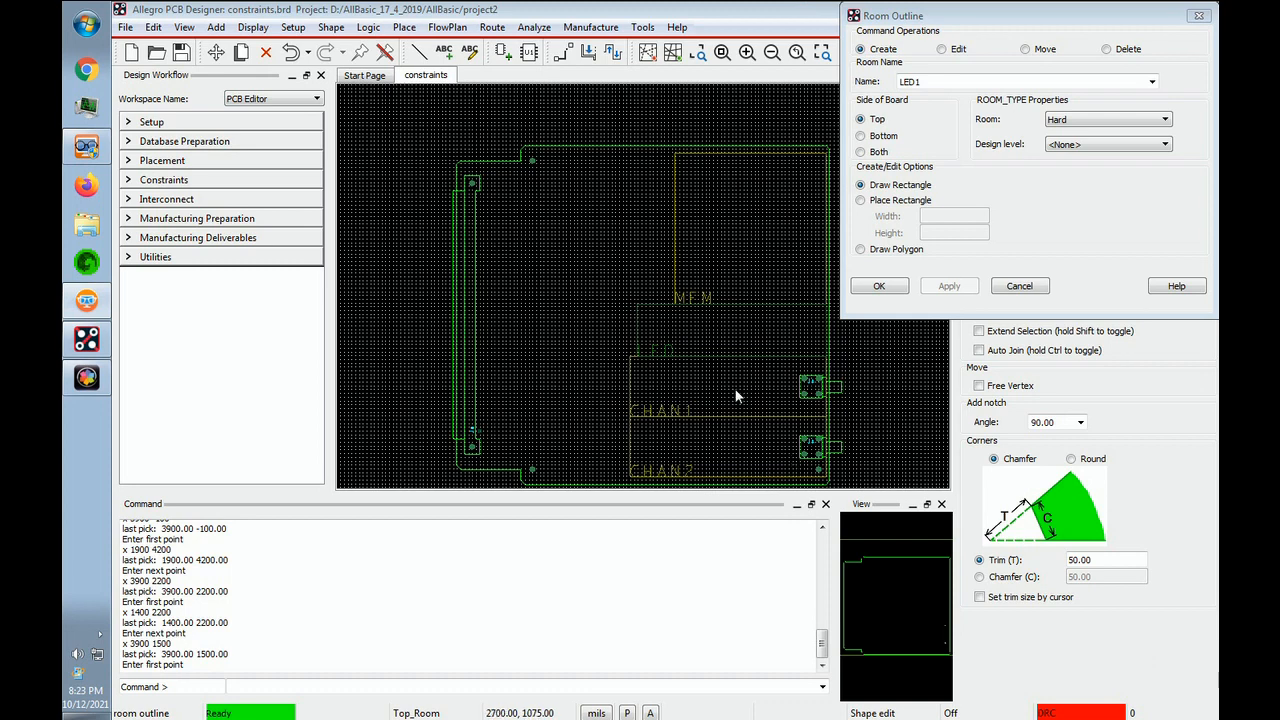
- Save the board, overwriting the existing constraints.brd file
click(125, 28)
click(145, 110)
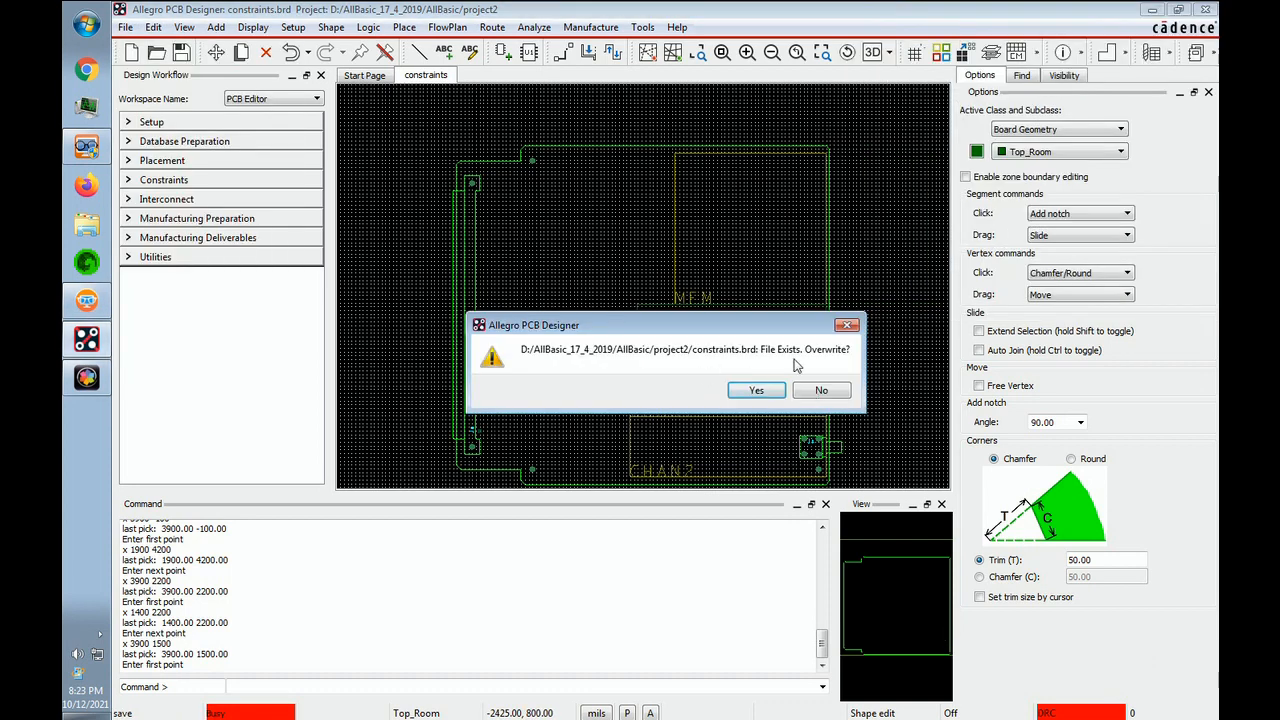
click(757, 393)
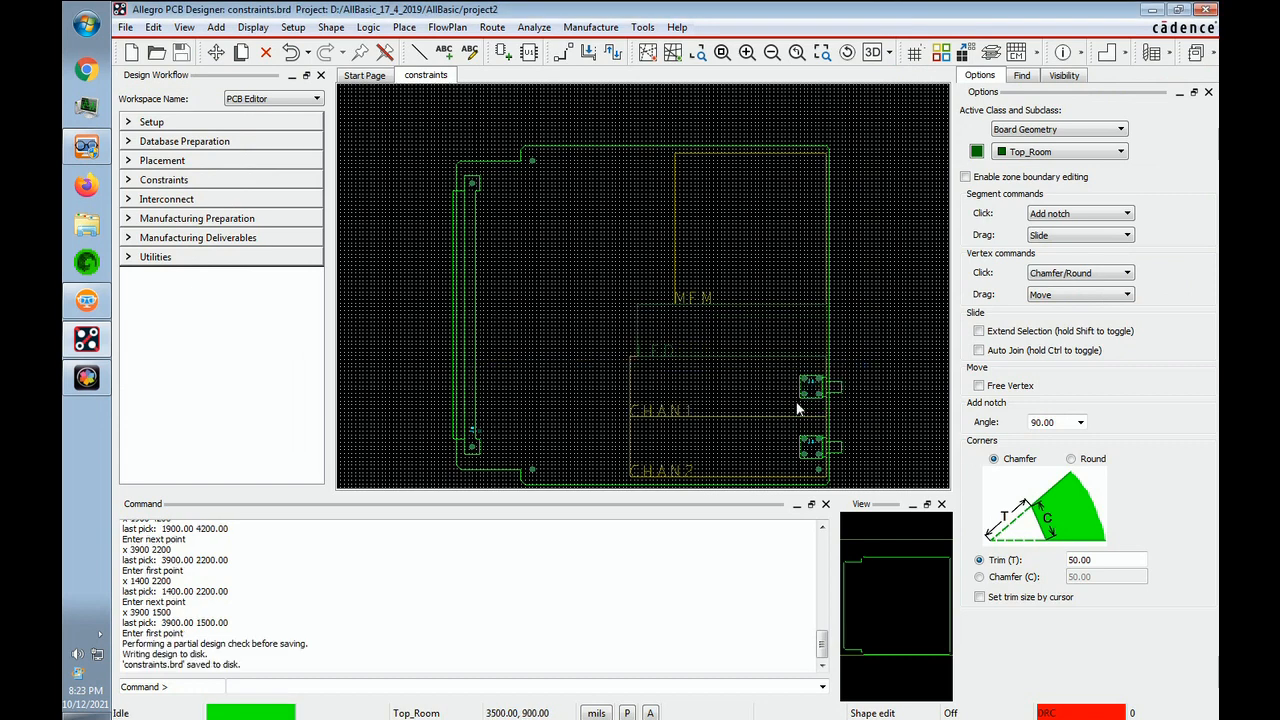